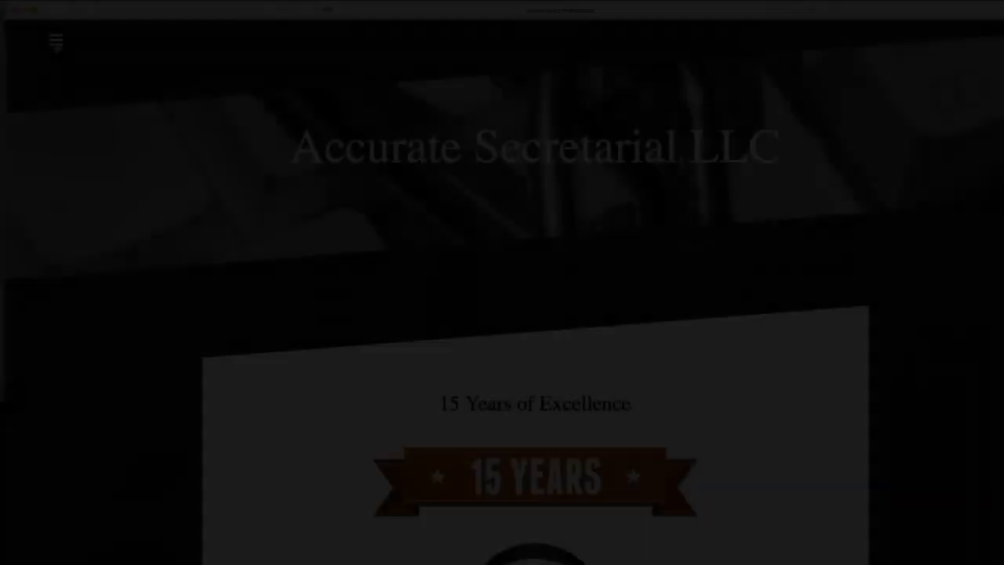
# Step: Browse the Accurate Secretarial website's home page services and its Clients and Recommendations section
pyautogui.click(55, 41)
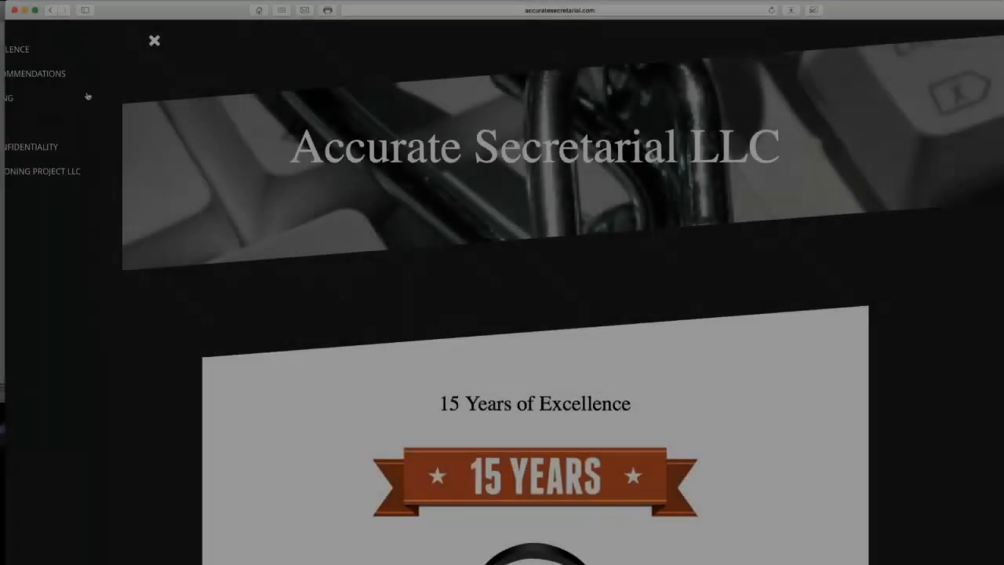
pyautogui.click(68, 50)
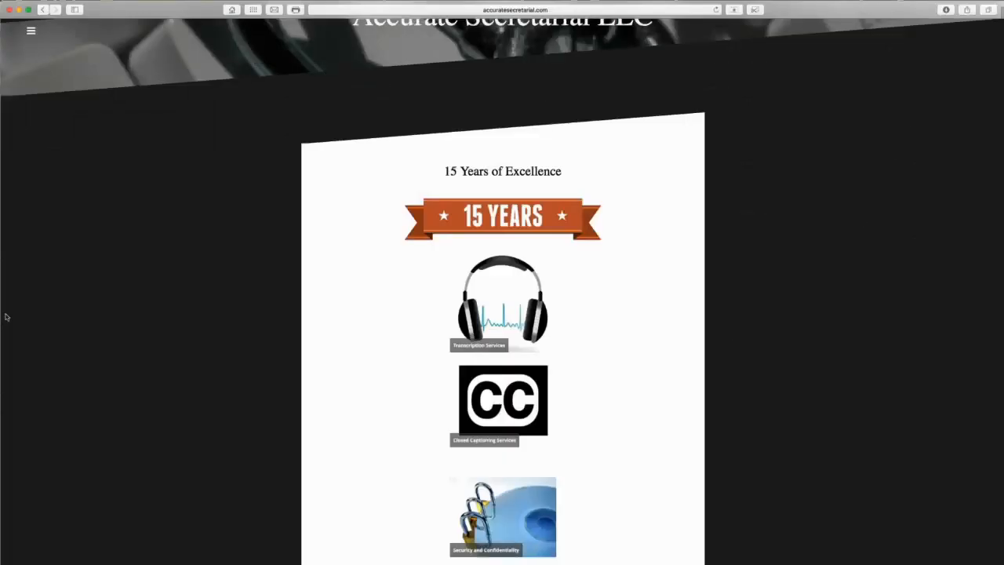
pyautogui.scroll(-5, 5, 317)
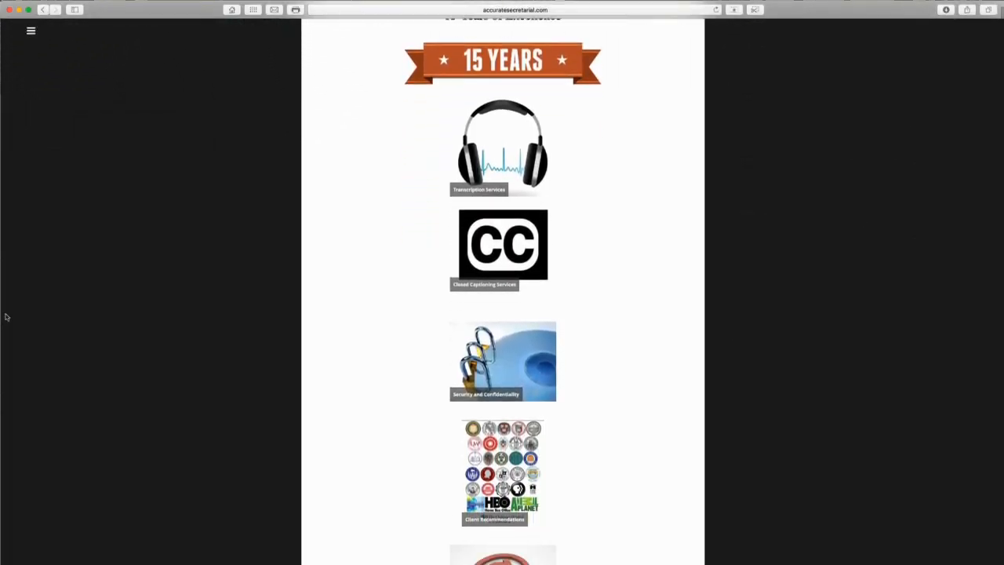
pyautogui.scroll(-2, 6, 317)
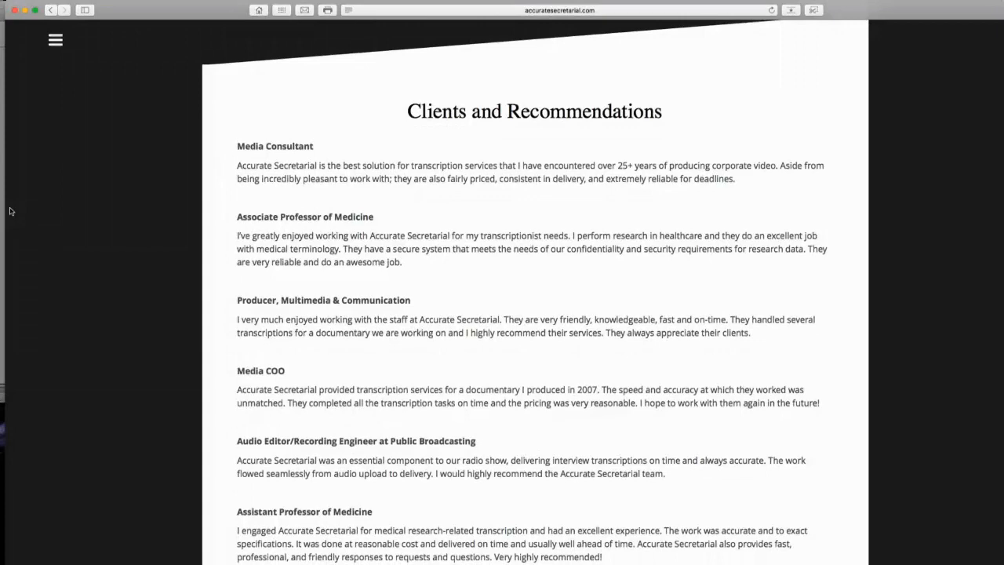
pyautogui.scroll(-10, 11, 211)
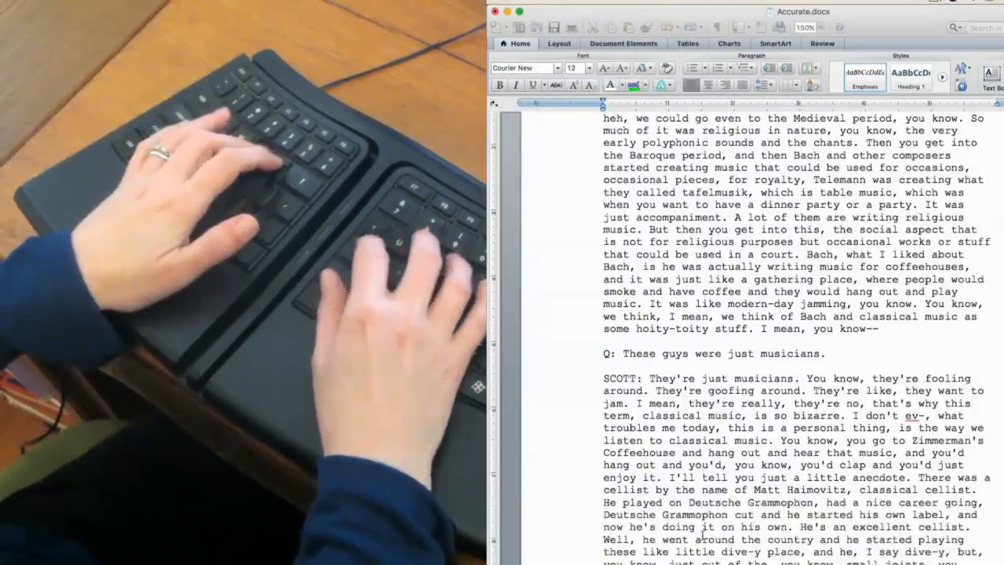
# Step: Read through the interview transcript in Accurate.docx
pyautogui.scroll(-3, 702, 536)
pyautogui.scroll(-2, 702, 536)
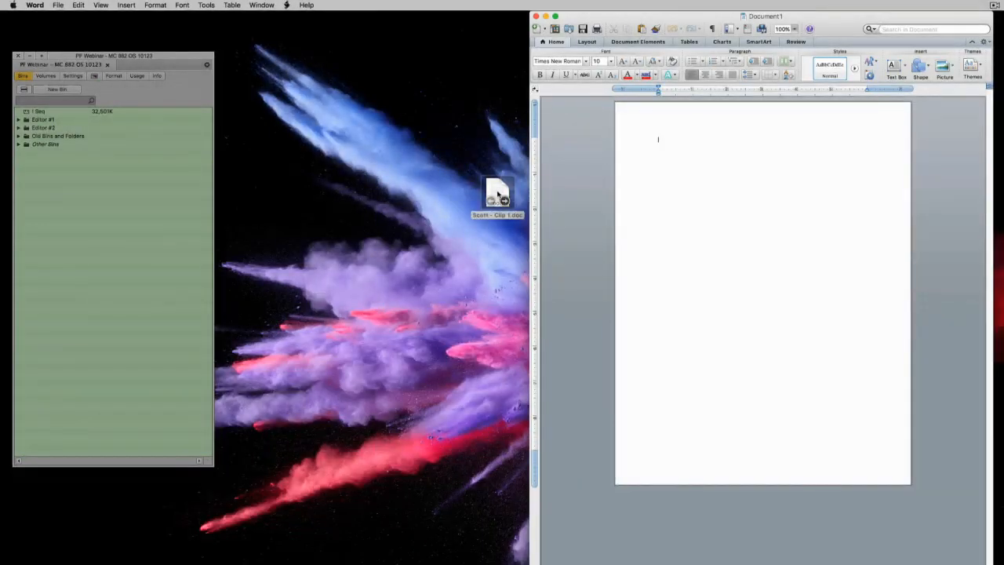
# Step: Load Scott - Clip 1.doc into Word and choose Plain Text (.txt) as the save format
pyautogui.moveTo(672, 202); pyautogui.dragTo(673, 203)
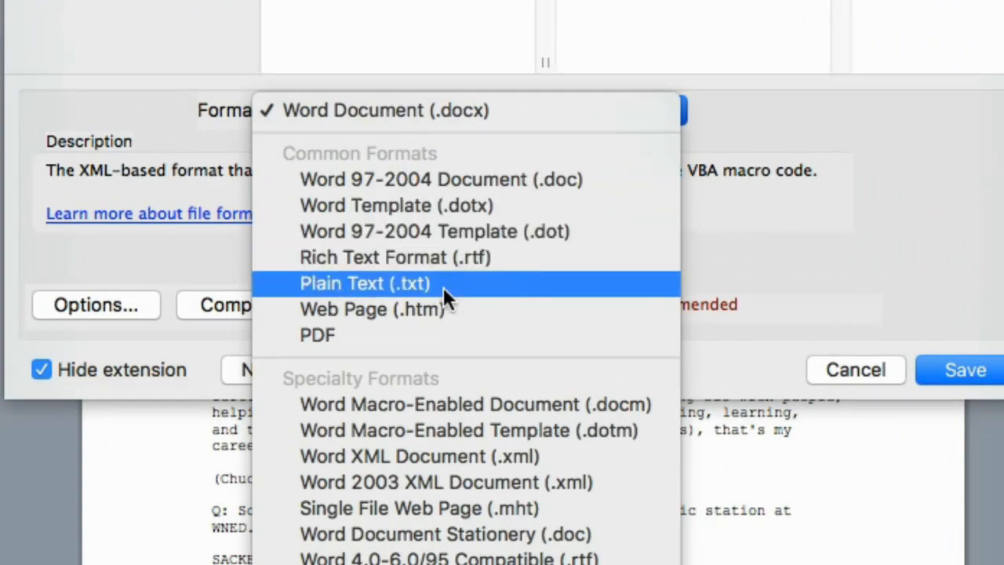
pyautogui.click(443, 287)
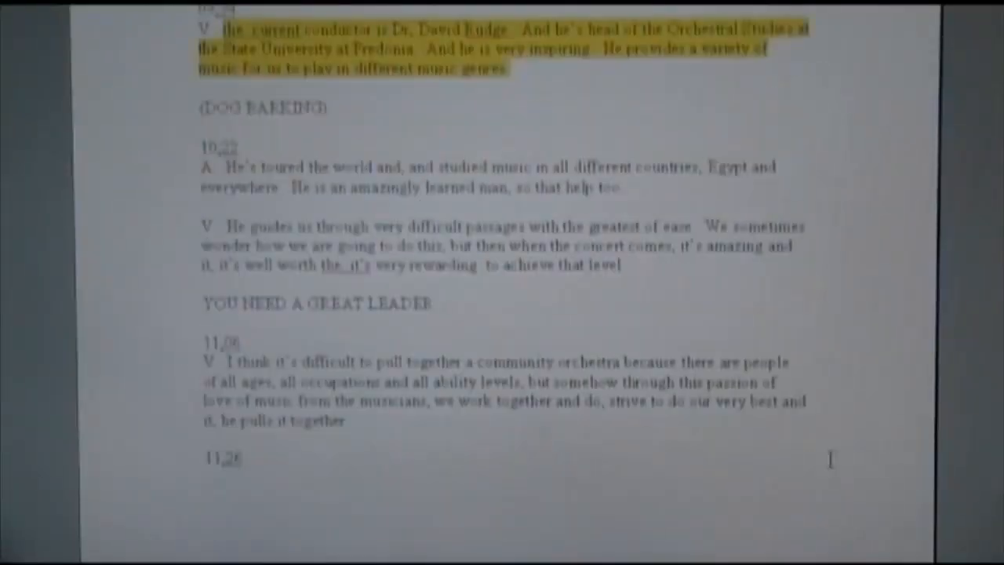
# Step: Examine the time-stamped OTOP010 interview transcript, from the conductor passage to the answers about the orchestra's members
pyautogui.scroll(-15, 830, 459)
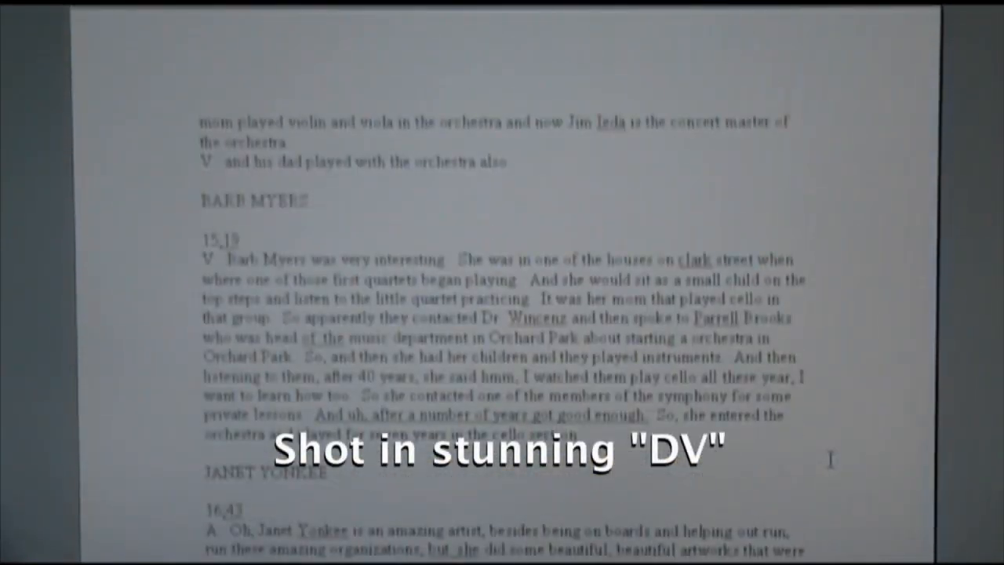
pyautogui.scroll(-12, 830, 460)
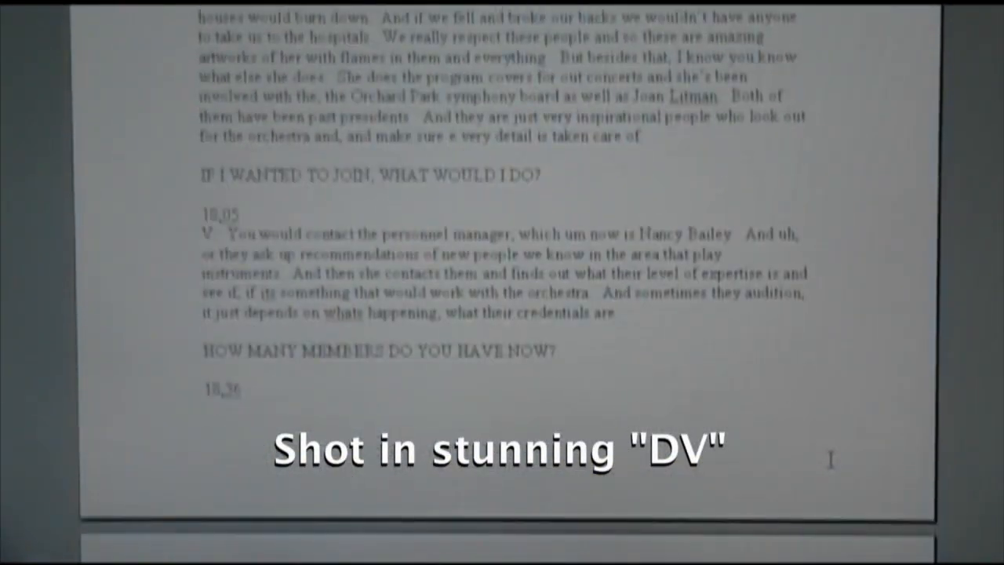
pyautogui.scroll(-12, 830, 460)
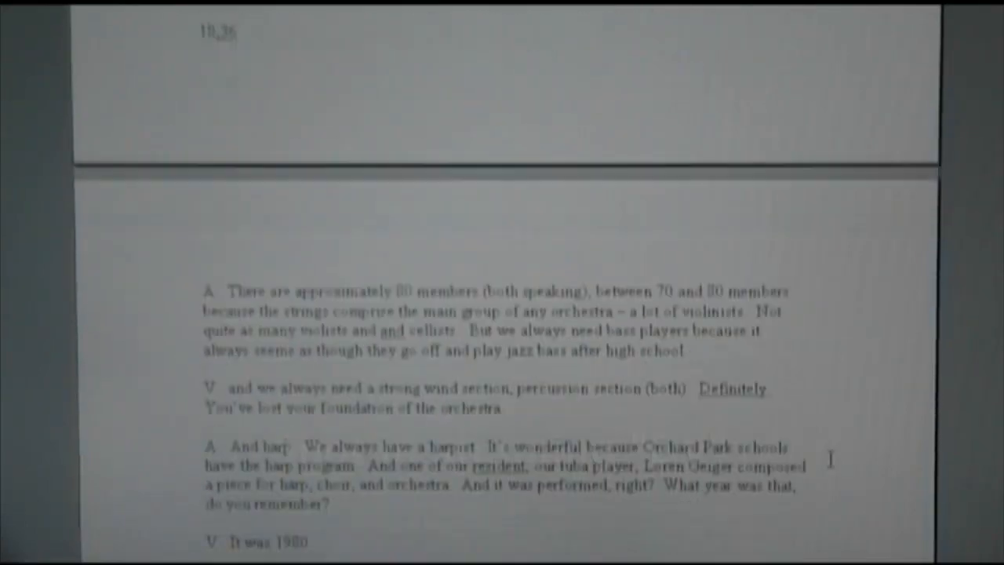
pyautogui.scroll(-4, 830, 460)
pyautogui.scroll(-10, 829, 460)
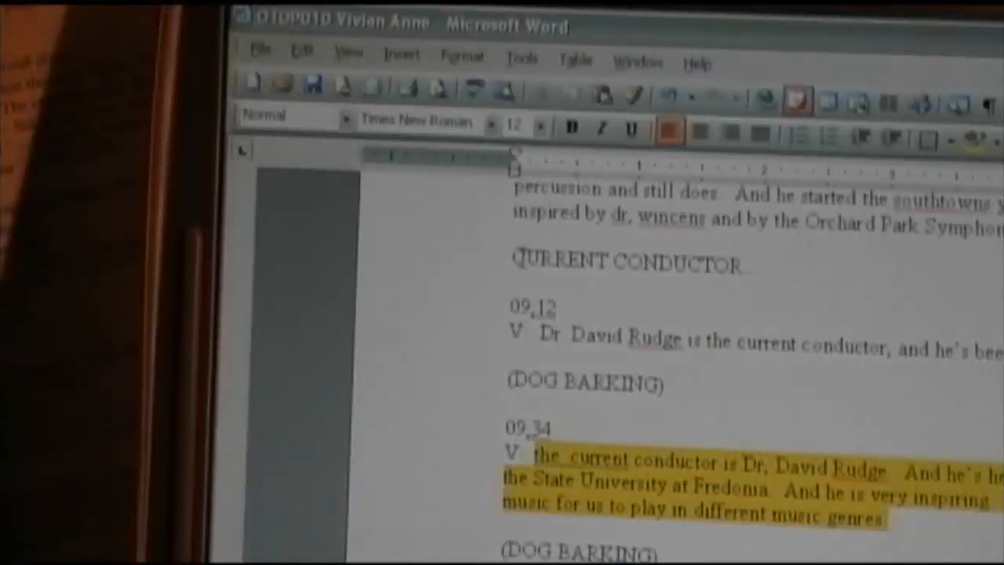
pyautogui.click(260, 50)
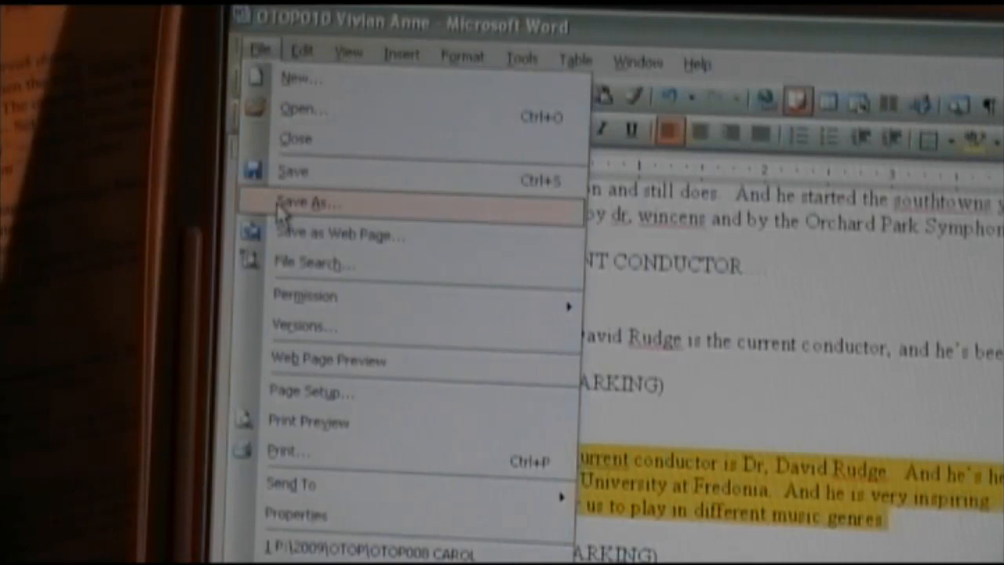
pyautogui.click(302, 202)
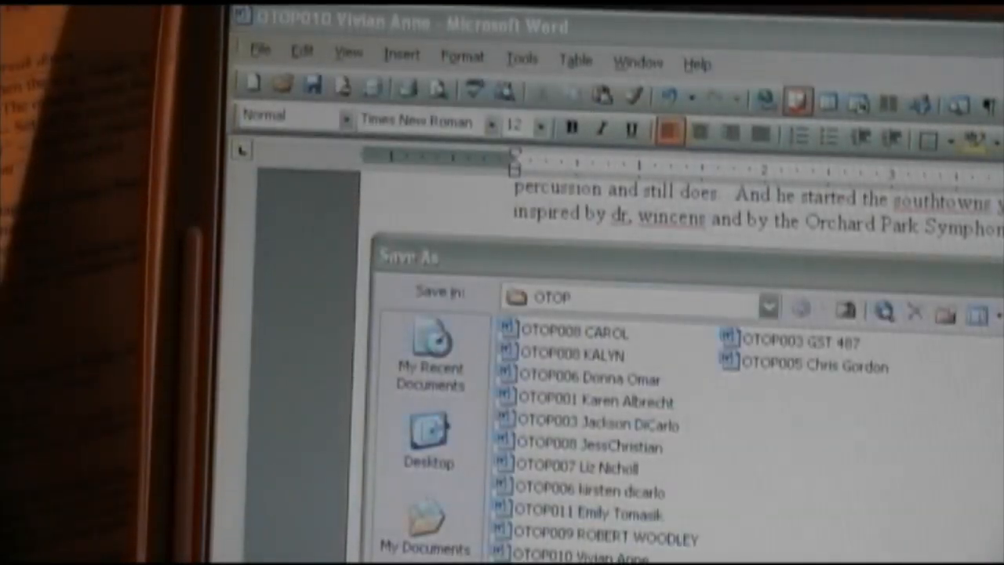
pyautogui.press('Escape')
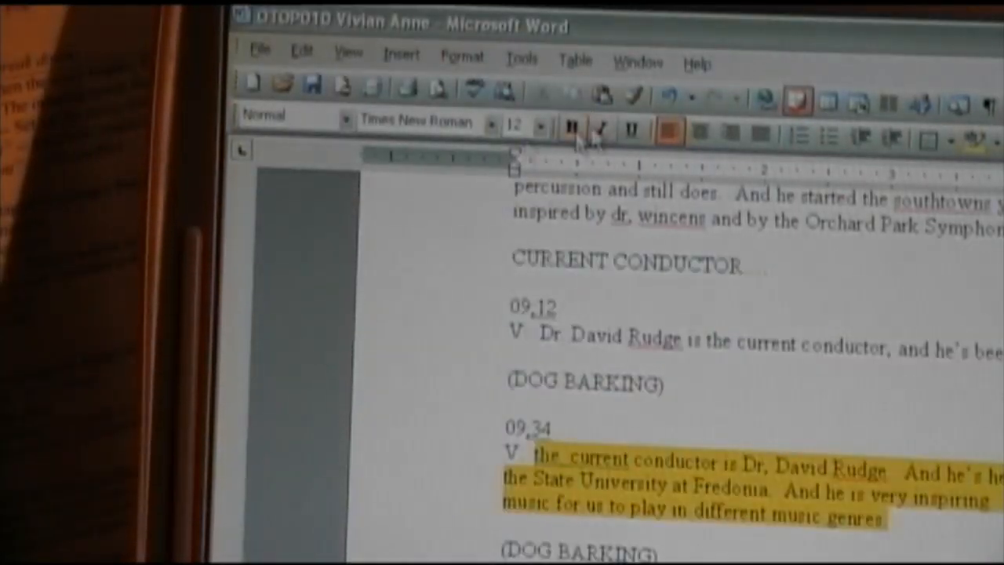
# Step: Save the OTOP010 transcript as a plain text file with Windows (Default) encoding and inserted line breaks
pyautogui.click(262, 49)
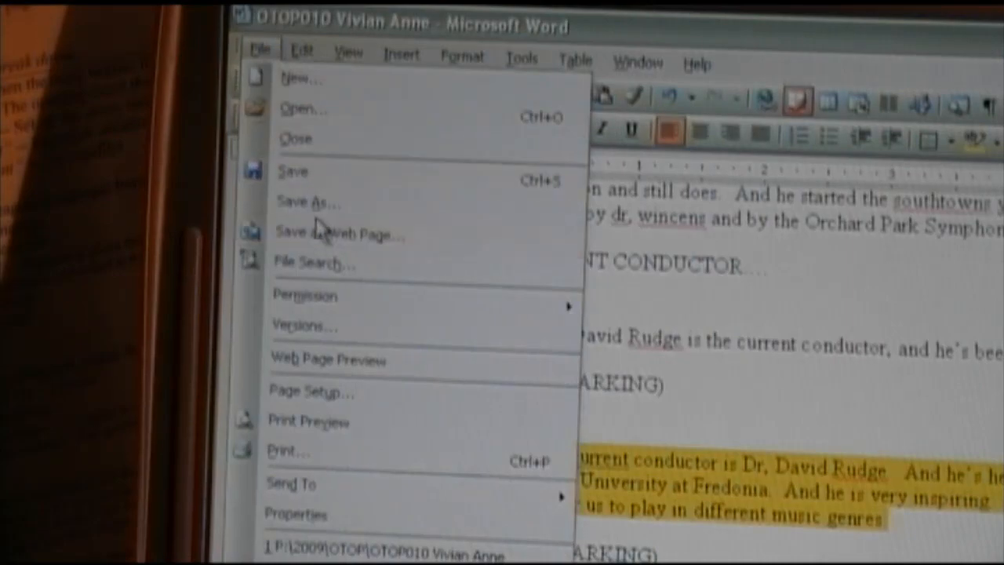
pyautogui.click(314, 174)
pyautogui.click(543, 233)
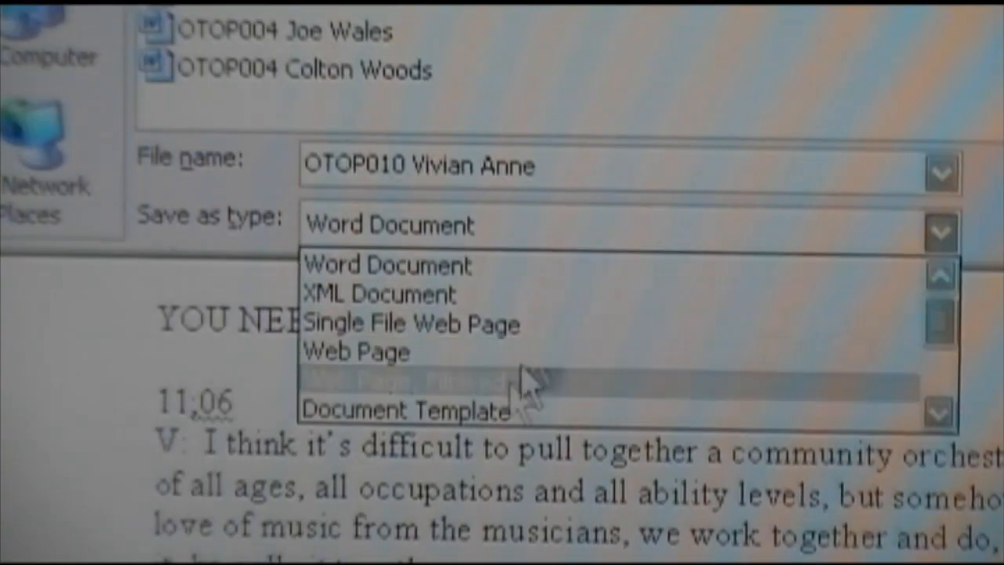
pyautogui.scroll(-5, 514, 400)
pyautogui.click(449, 324)
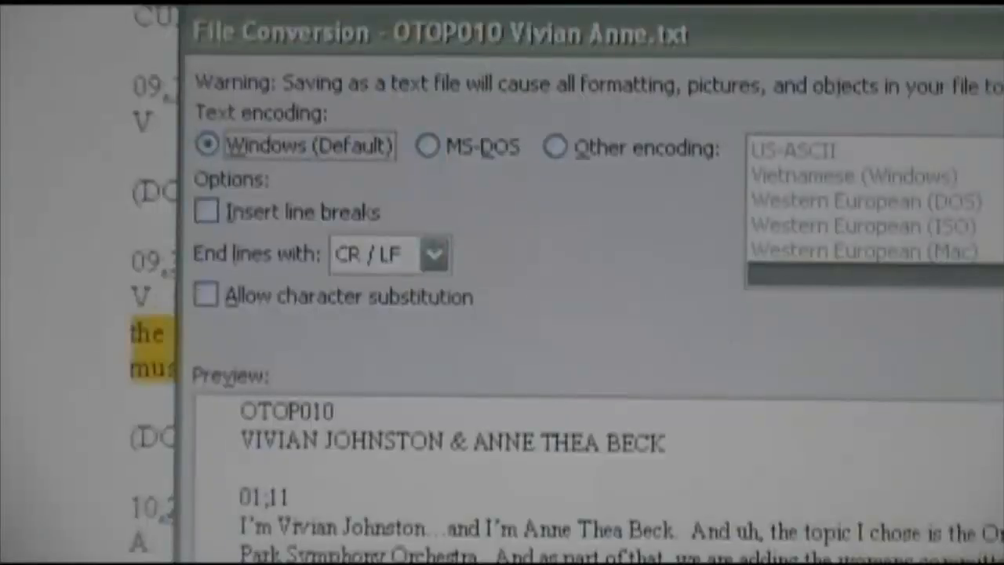
pyautogui.click(208, 212)
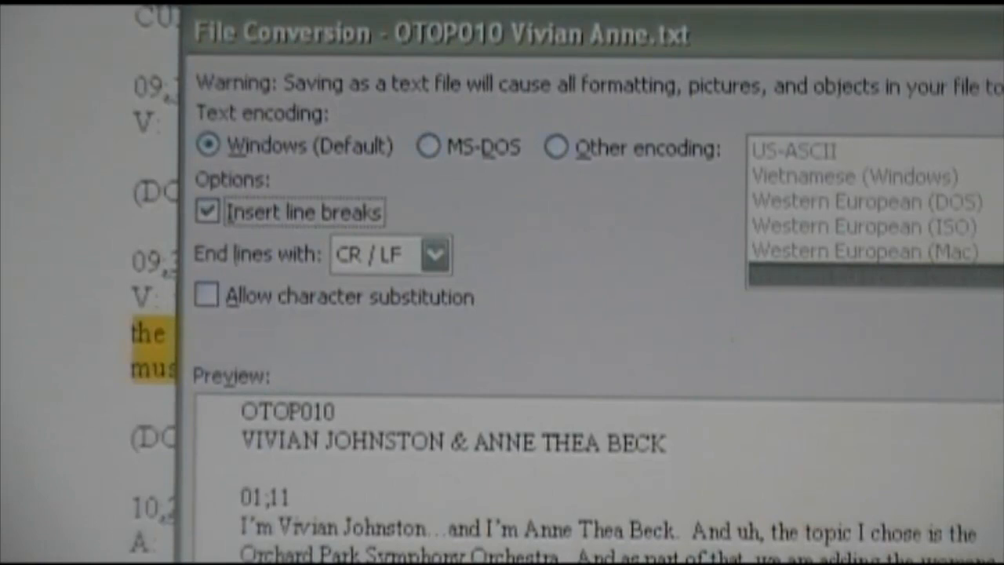
pyautogui.press('Return')
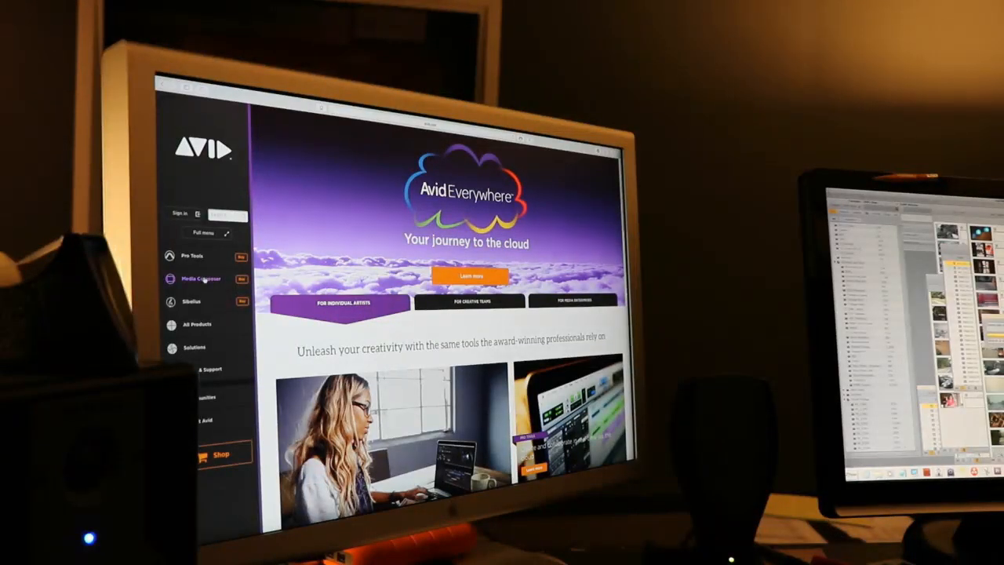
pyautogui.click(202, 278)
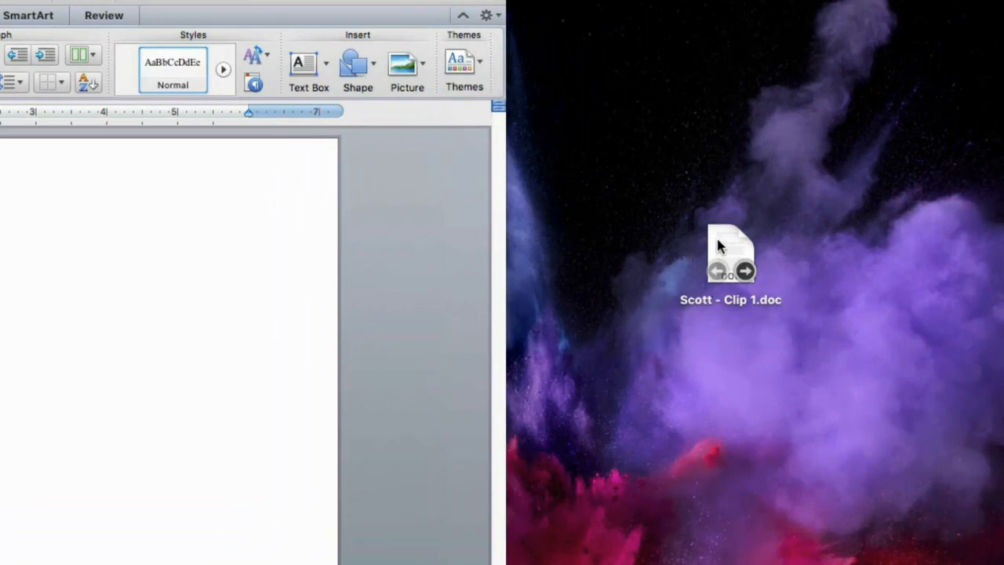
pyautogui.click(733, 246)
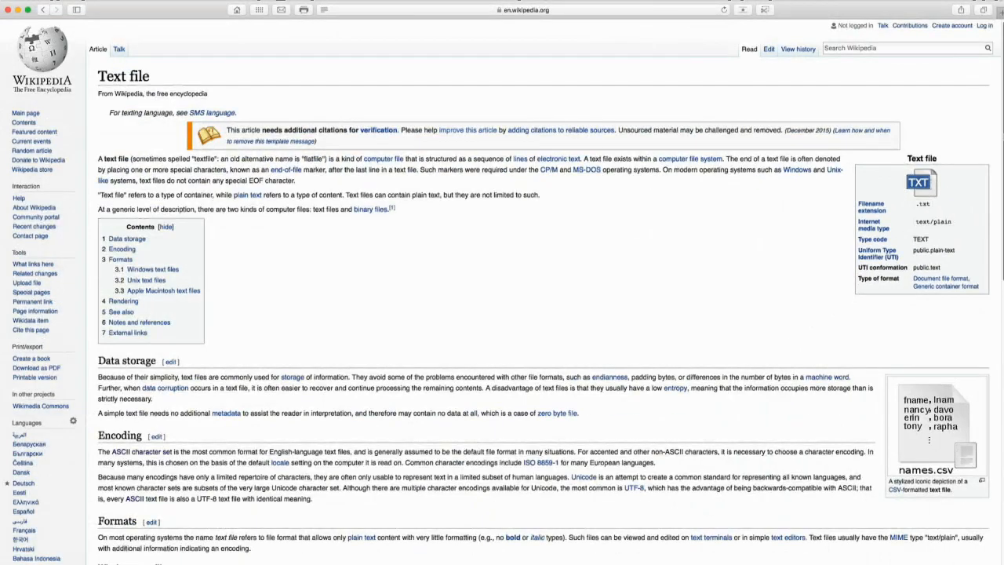
# Step: Examine Wikipedia's Text file article down to the ASCII entry in its See also list
pyautogui.scroll(-5, 502, 314)
pyautogui.scroll(-3, 537, 290)
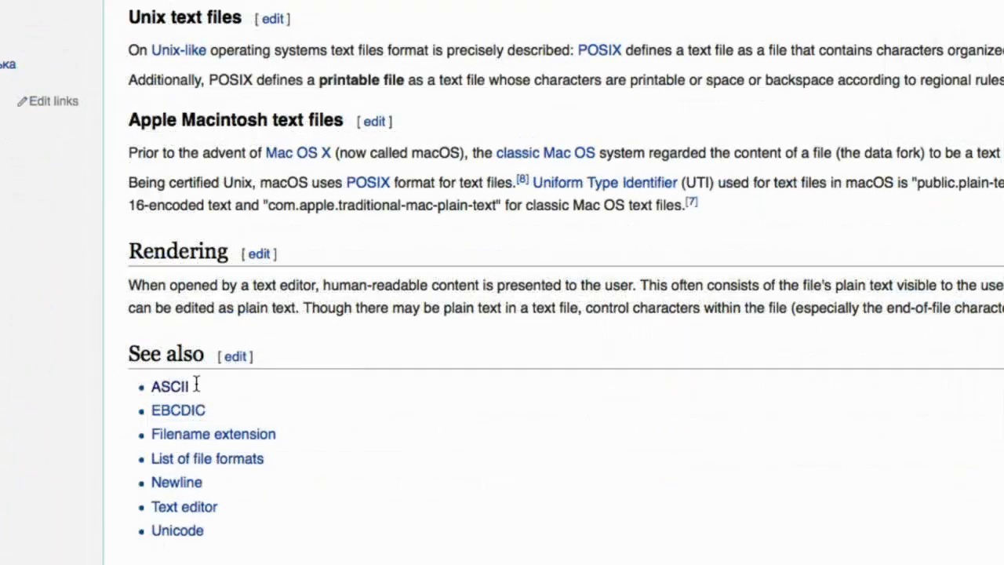
pyautogui.moveTo(128, 505); pyautogui.dragTo(112, 504)
pyautogui.moveTo(156, 381); pyautogui.dragTo(131, 388)
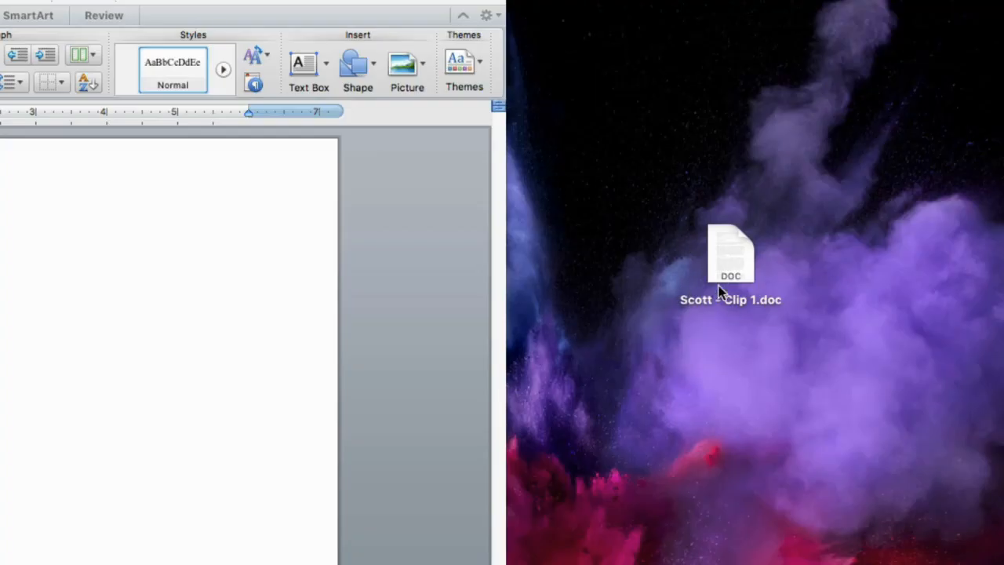
# Step: Open Scott - Clip 1.doc from the desktop in Word and return to the start of the transcript
pyautogui.click(736, 257)
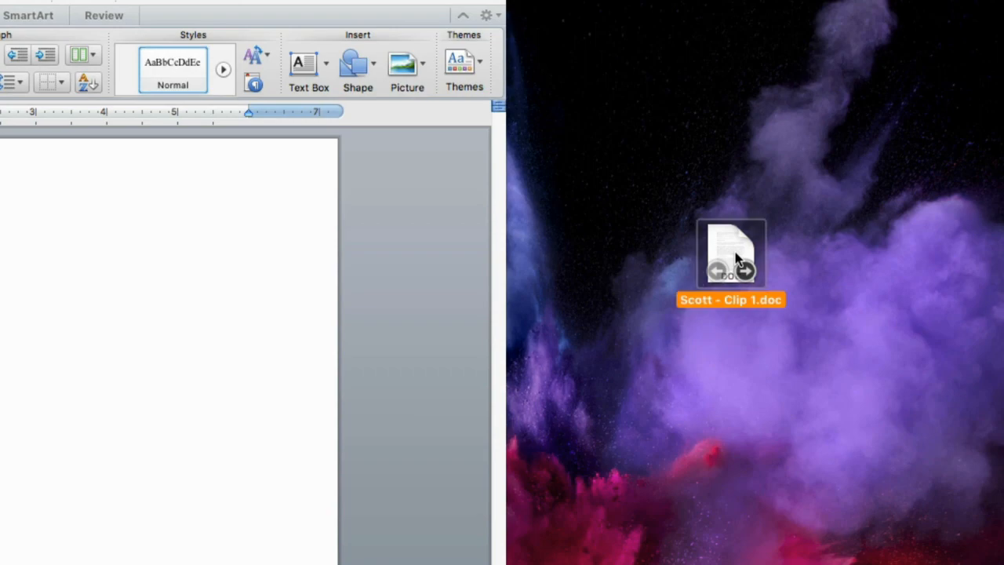
pyautogui.moveTo(736, 257); pyautogui.dragTo(189, 320)
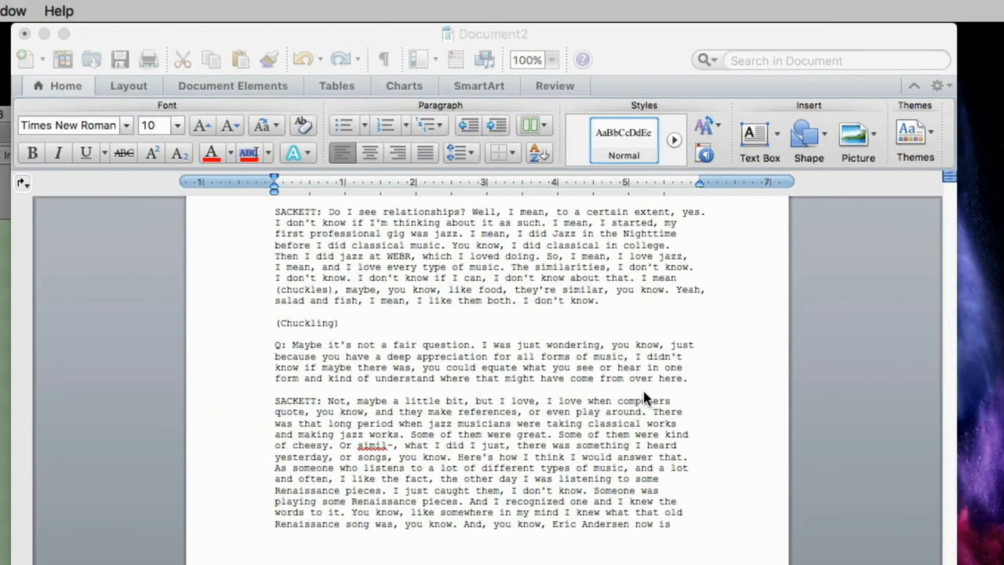
pyautogui.click(624, 390)
pyautogui.scroll(10, 622, 387)
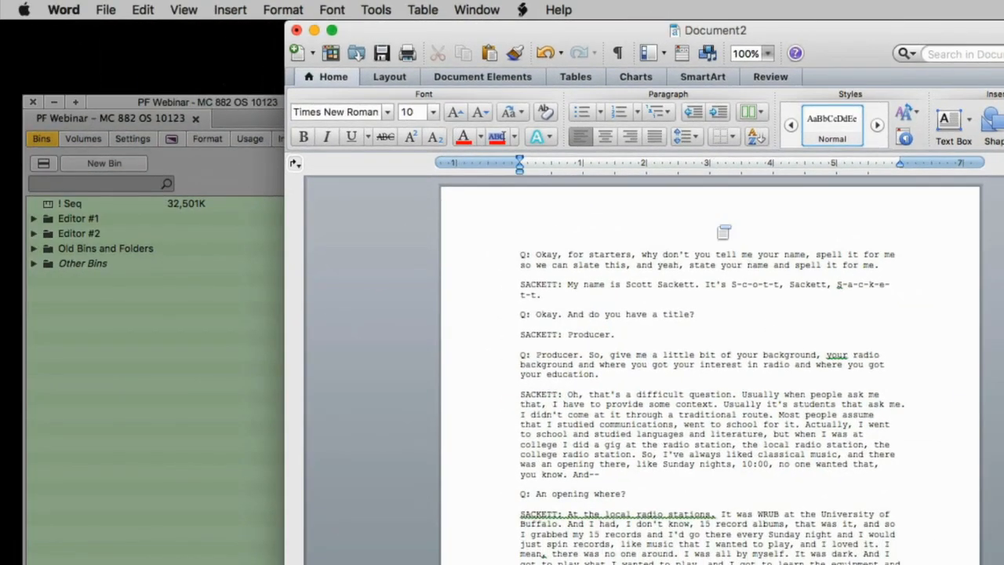
# Step: Save the transcript to the Desktop as Scott - Clip 1 in Plain Text (.txt) format
pyautogui.click(106, 10)
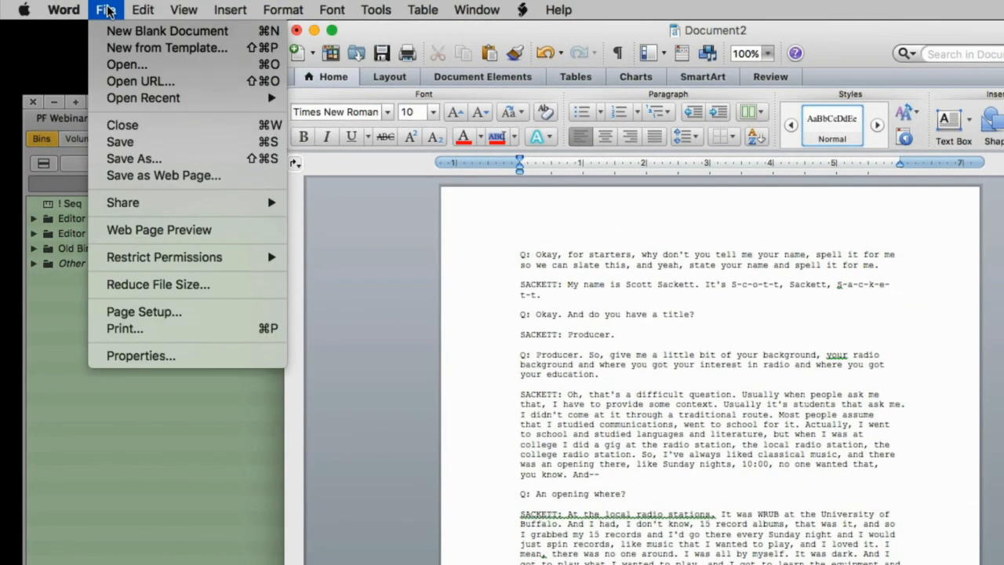
pyautogui.click(141, 158)
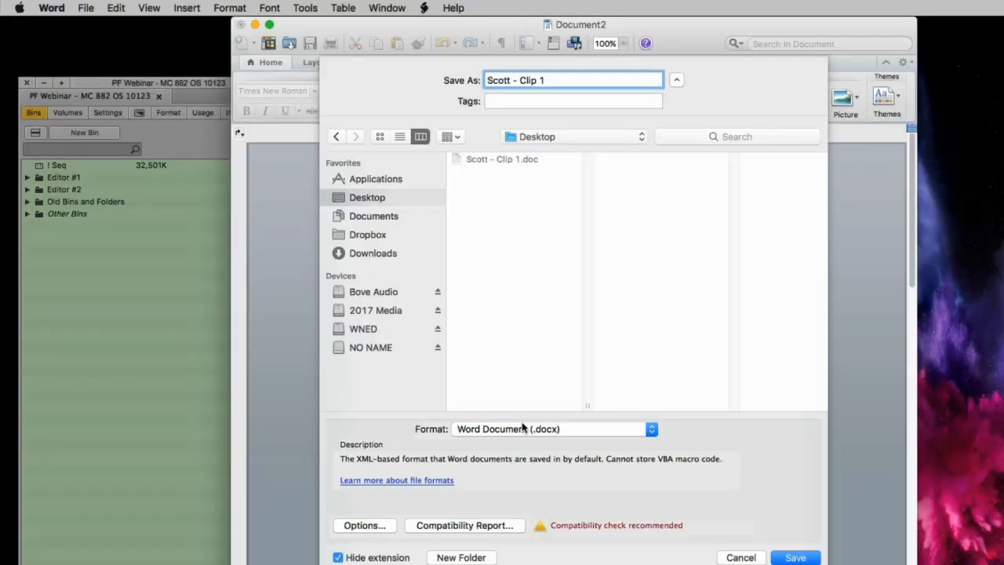
pyautogui.click(522, 427)
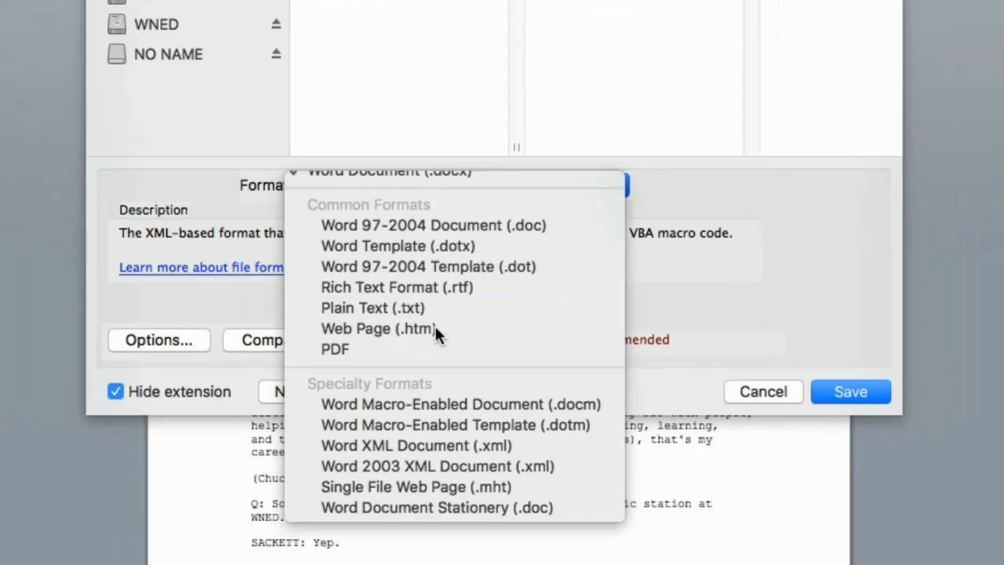
pyautogui.click(442, 284)
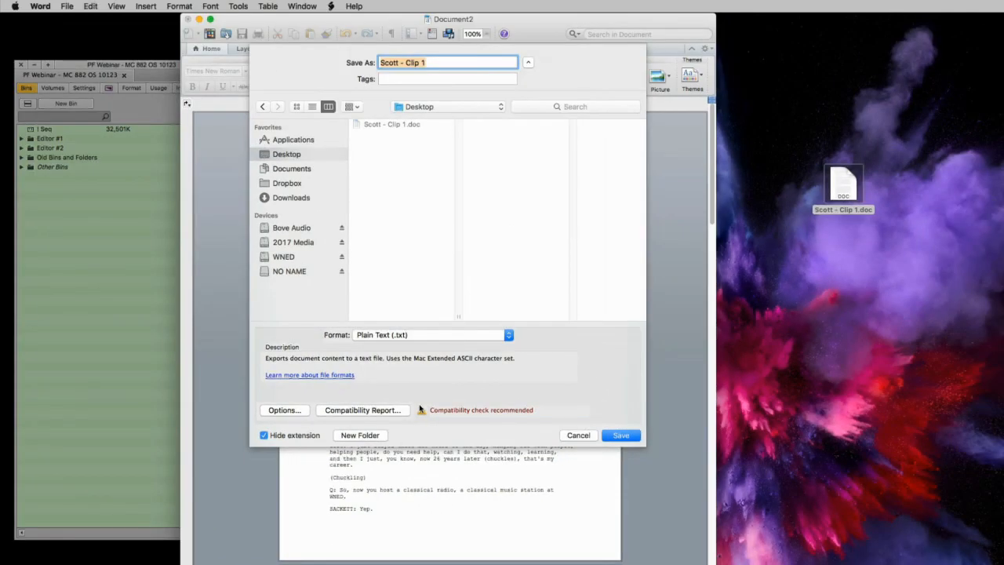
pyautogui.click(620, 435)
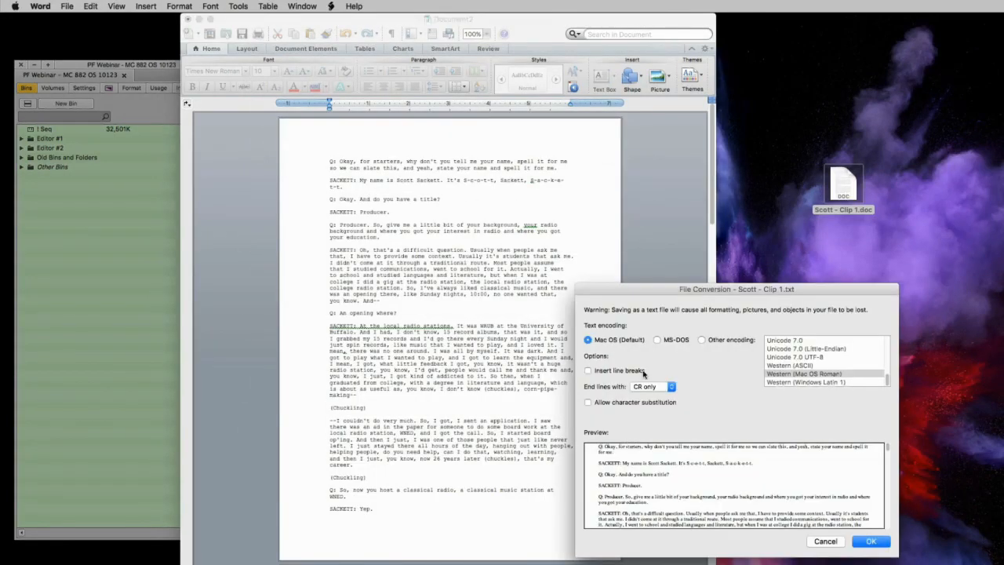
# Step: Set the Scott - Clip 1 text conversion to MS-DOS encoding, insert line breaks, allow character substitution, and accept it
pyautogui.moveTo(643, 299); pyautogui.dragTo(446, 141)
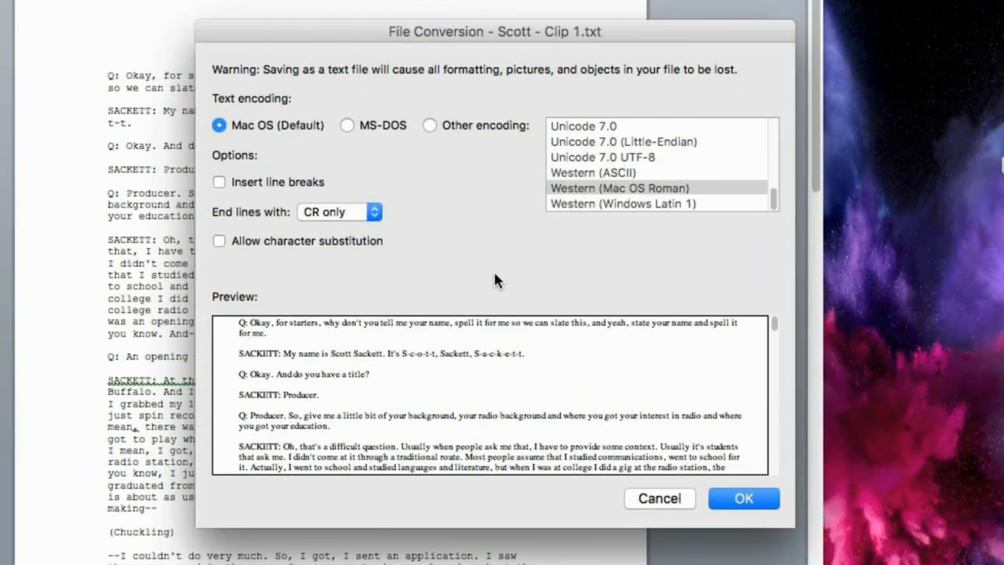
pyautogui.click(346, 126)
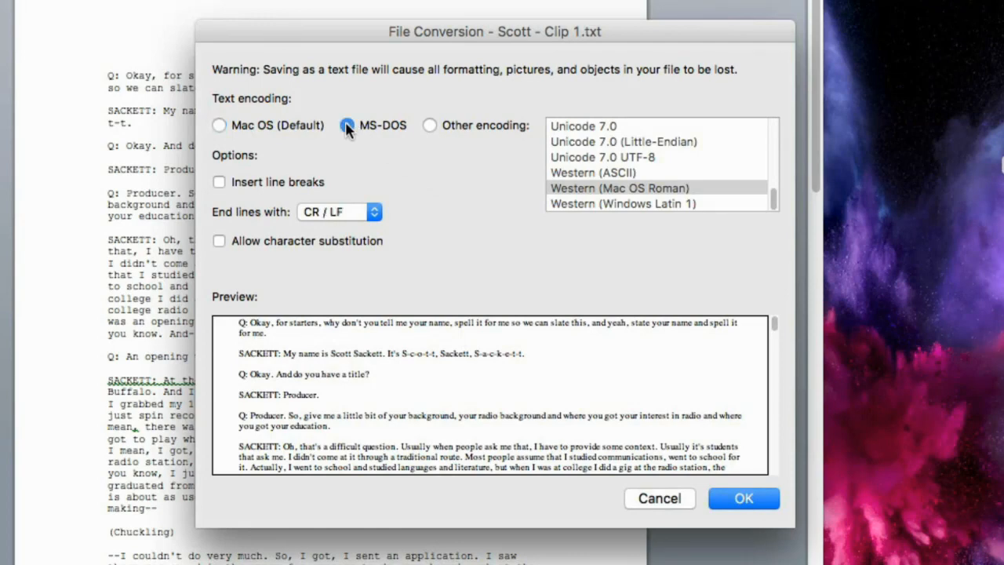
pyautogui.click(221, 182)
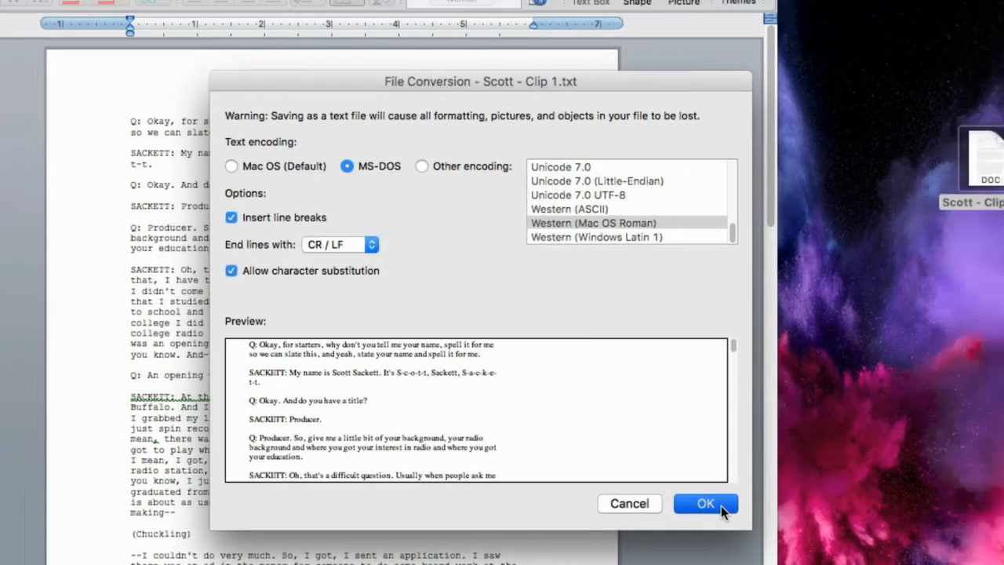
pyautogui.click(757, 502)
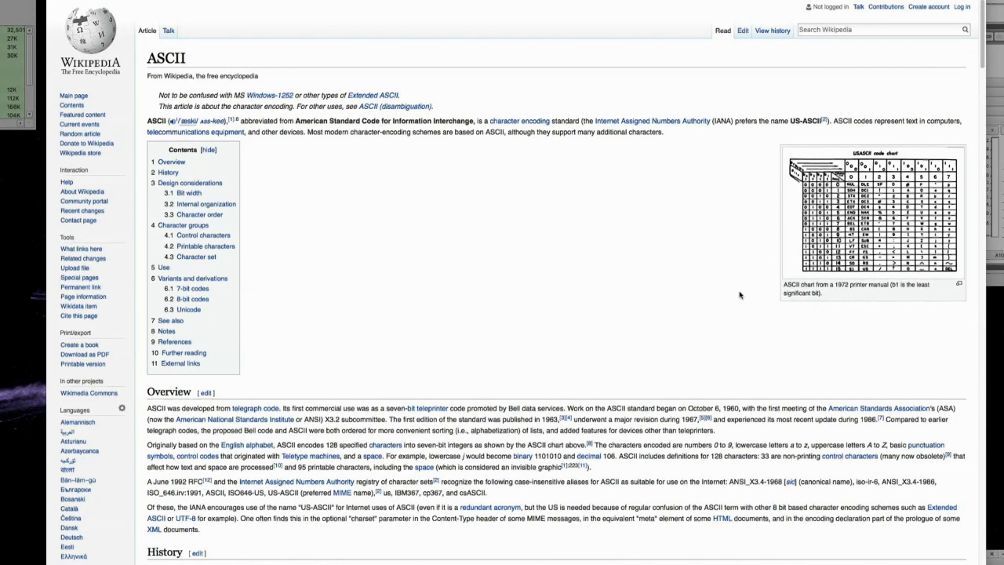
# Step: Examine Wikipedia's ASCII article, viewing the USASCII code chart and highlighting the Carriage Return and Line Feed rows
pyautogui.click(864, 247)
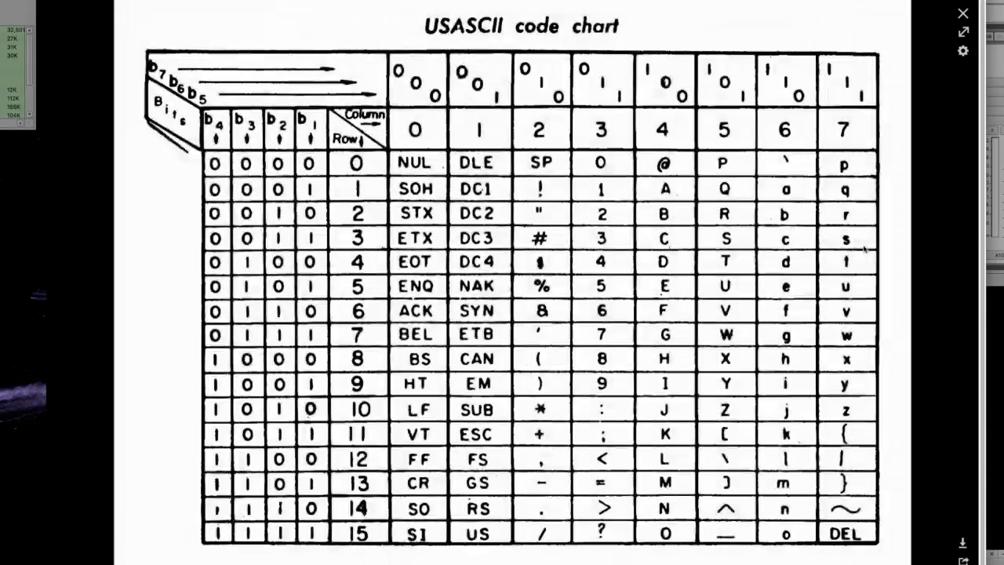
pyautogui.press('Escape')
pyautogui.moveTo(245, 281); pyautogui.dragTo(898, 283)
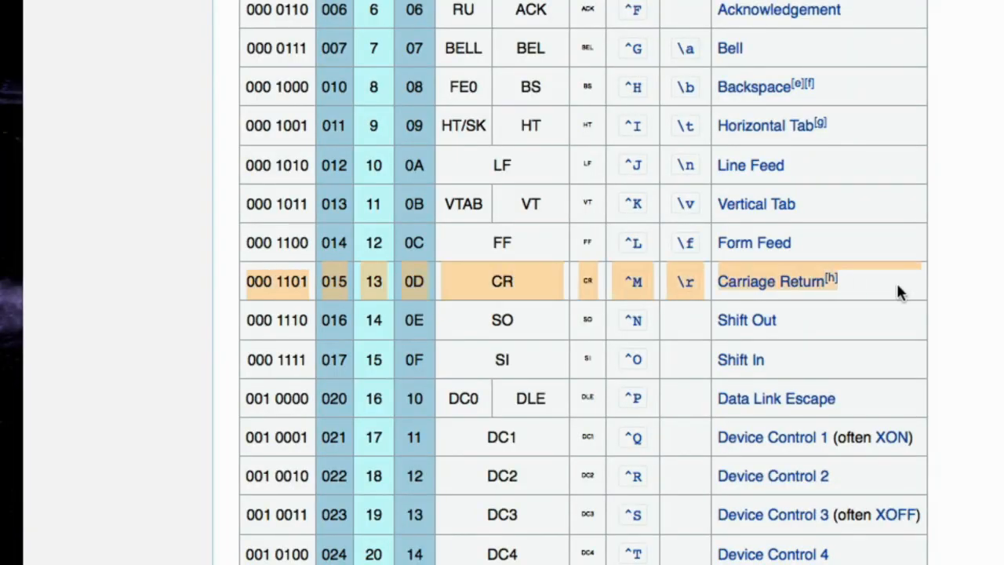
pyautogui.moveTo(241, 165); pyautogui.dragTo(892, 172)
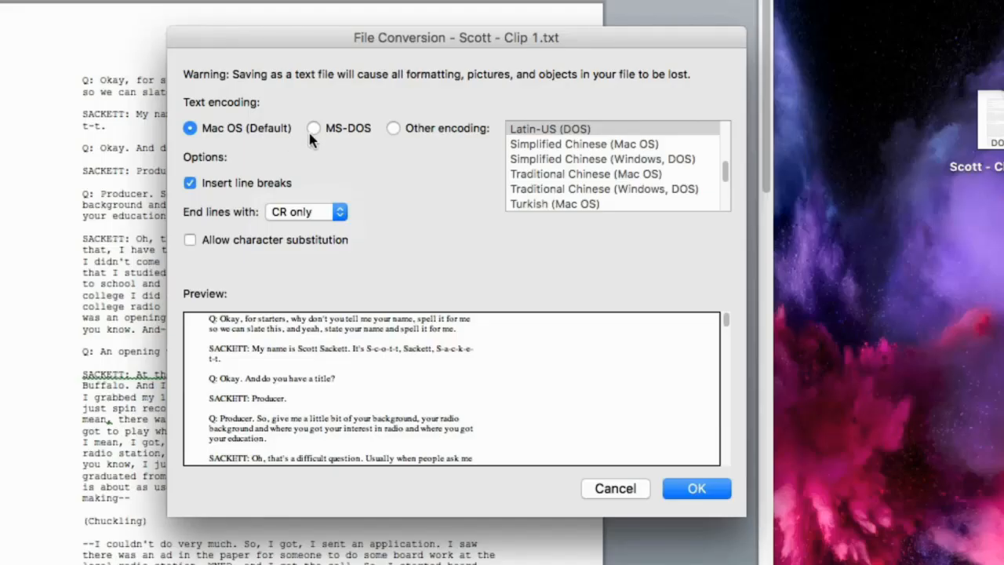
# Step: Compare the Mac OS (Default) and MS-DOS encodings for the transcript, leaving MS-DOS selected, and allow character substitution
pyautogui.click(314, 128)
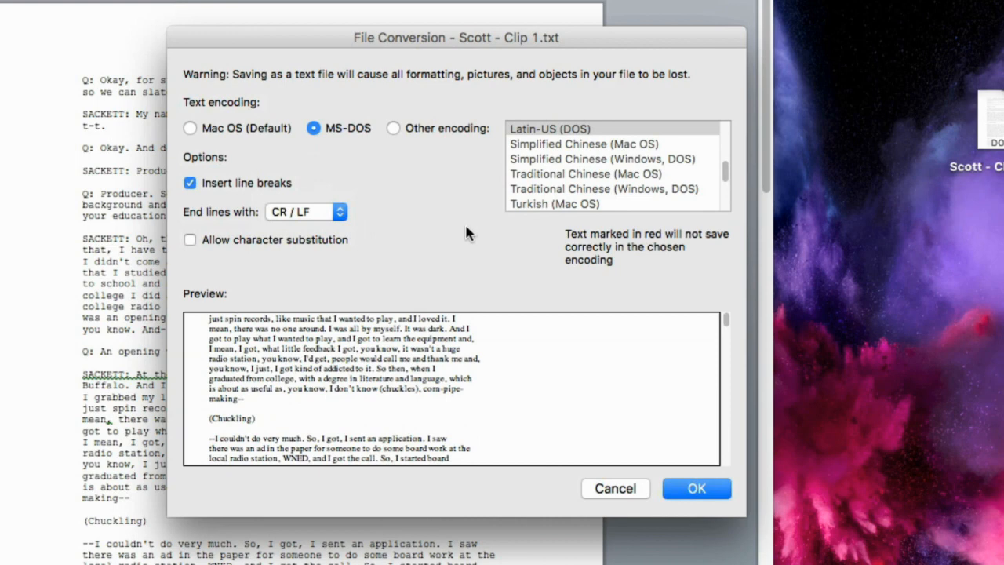
pyautogui.click(243, 133)
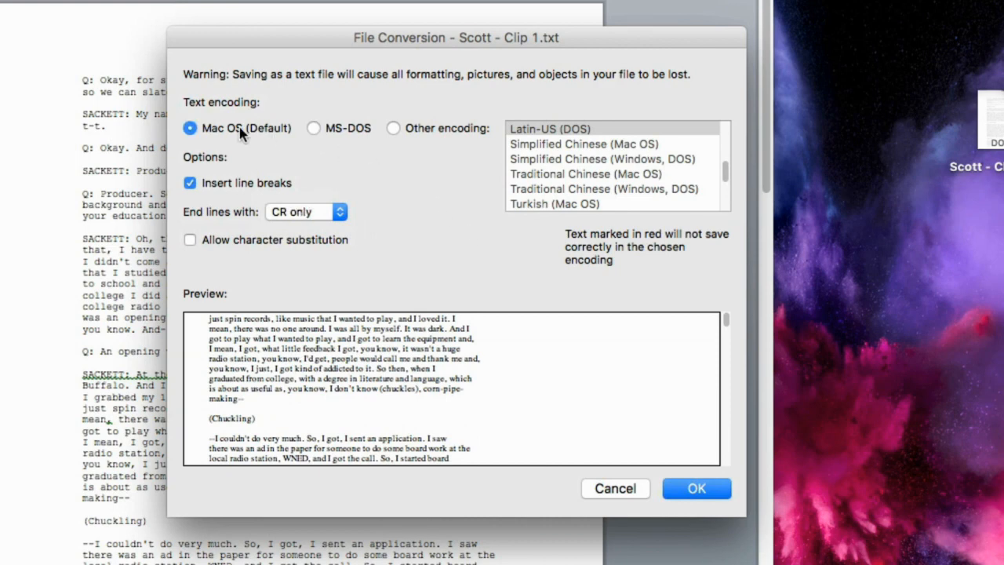
pyautogui.click(333, 134)
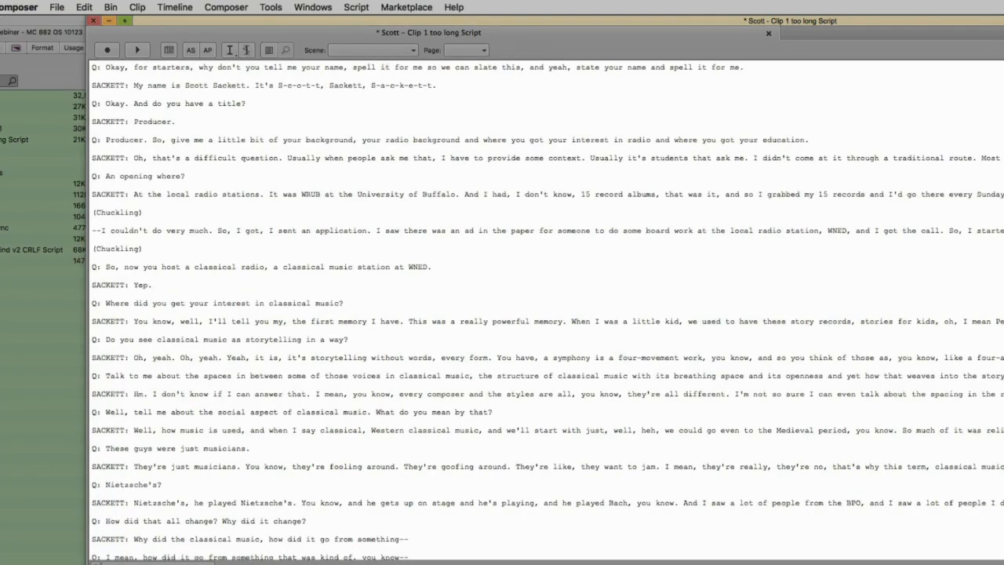
# Step: Inspect the full width of the lines in the Scott - Clip 1 too long script in Avid Media Composer
pyautogui.hscroll(20, 546, 312)
pyautogui.hscroll(20, 546, 322)
pyautogui.hscroll(10, 546, 321)
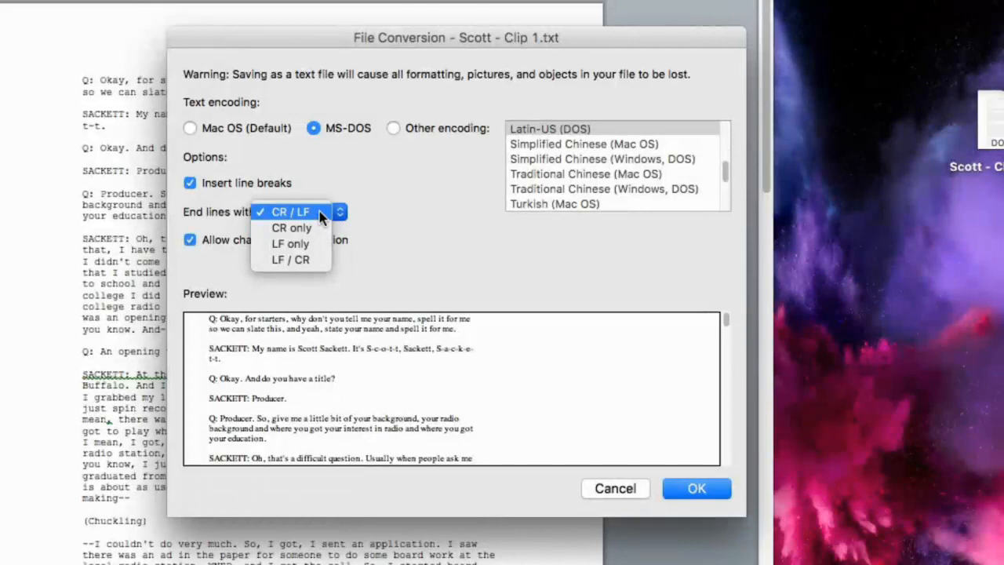
# Step: End lines with CR / LF and finish the plain text conversion of Scott - Clip 1
pyautogui.click(321, 216)
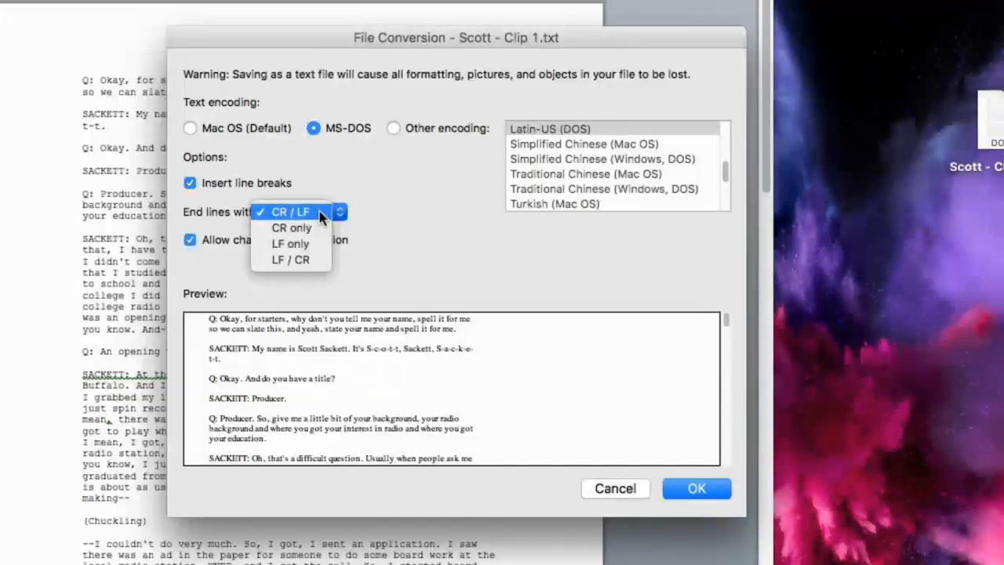
pyautogui.click(318, 208)
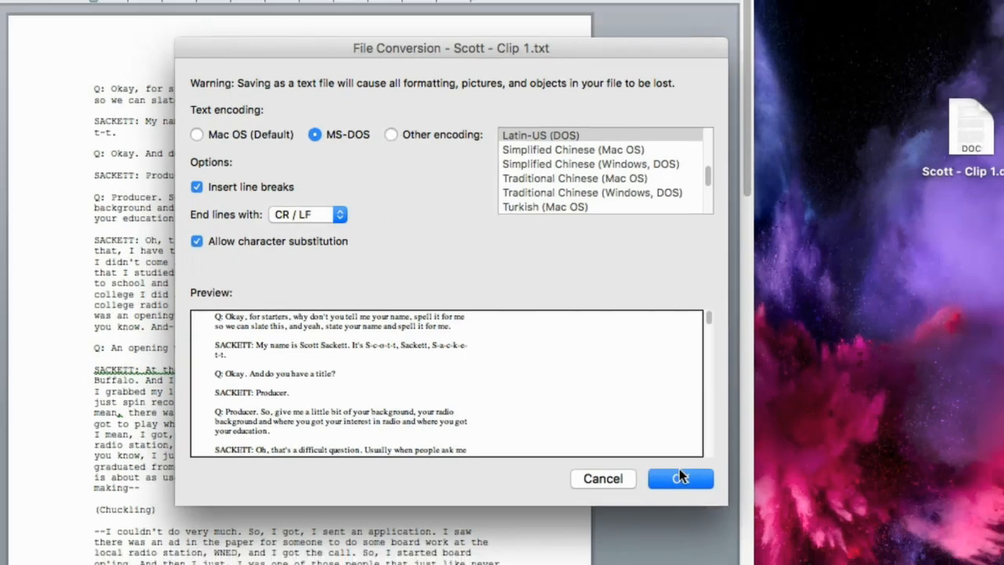
pyautogui.click(688, 483)
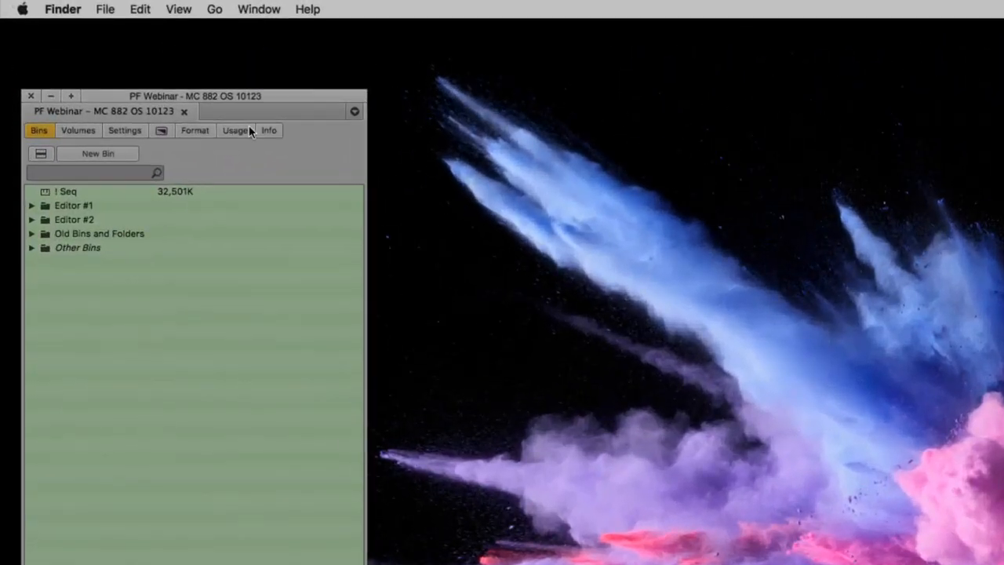
# Step: Switch to Avid Media Composer and create a new script from the Scott - Clip 1 text file on the Desktop
pyautogui.click(290, 170)
pyautogui.click(197, 10)
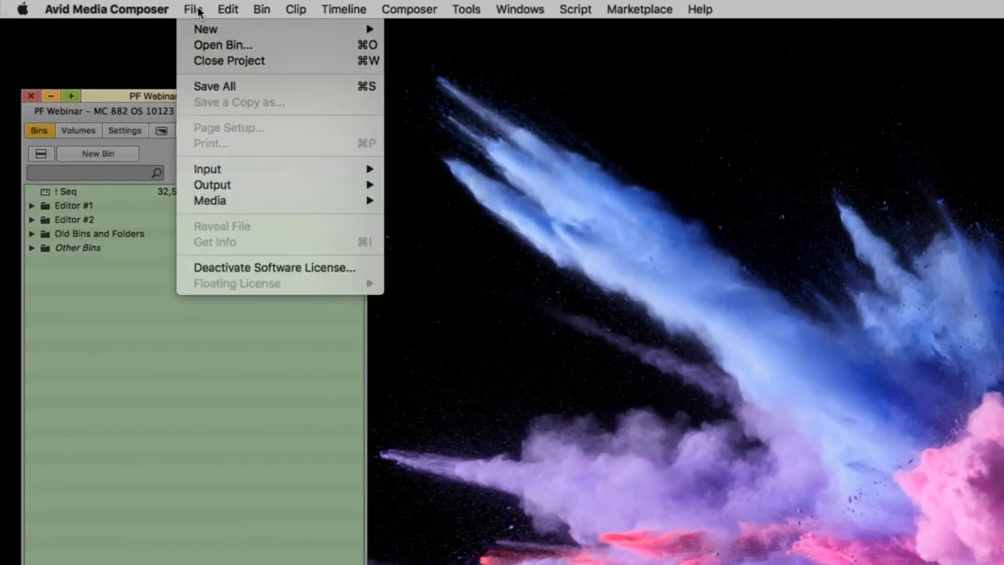
pyautogui.moveTo(259, 31)
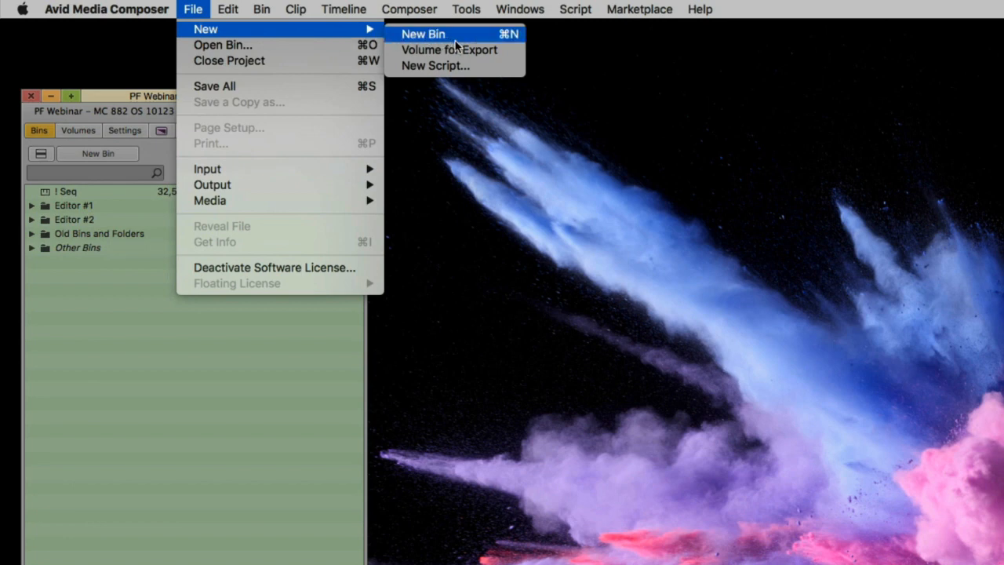
pyautogui.click(481, 74)
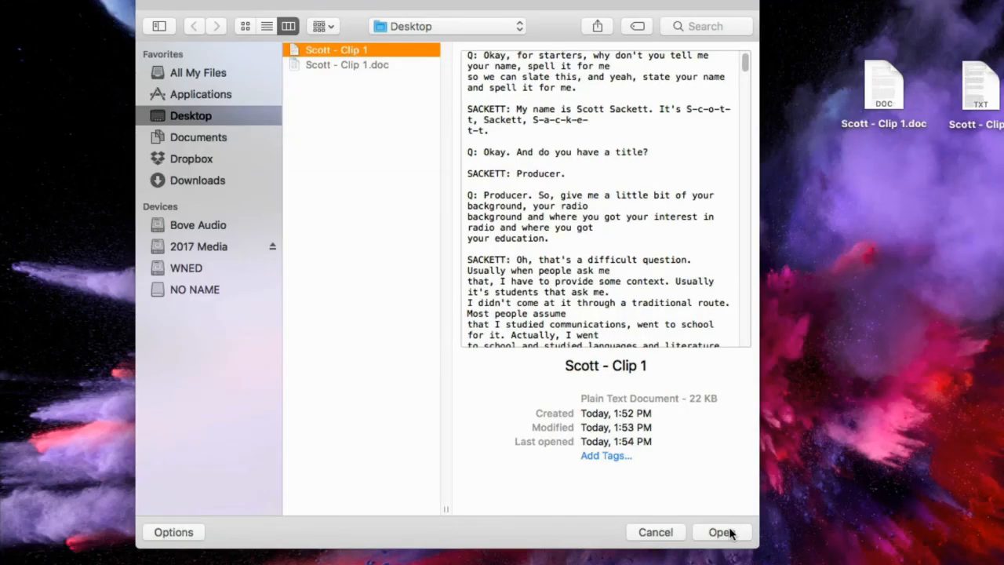
pyautogui.click(720, 531)
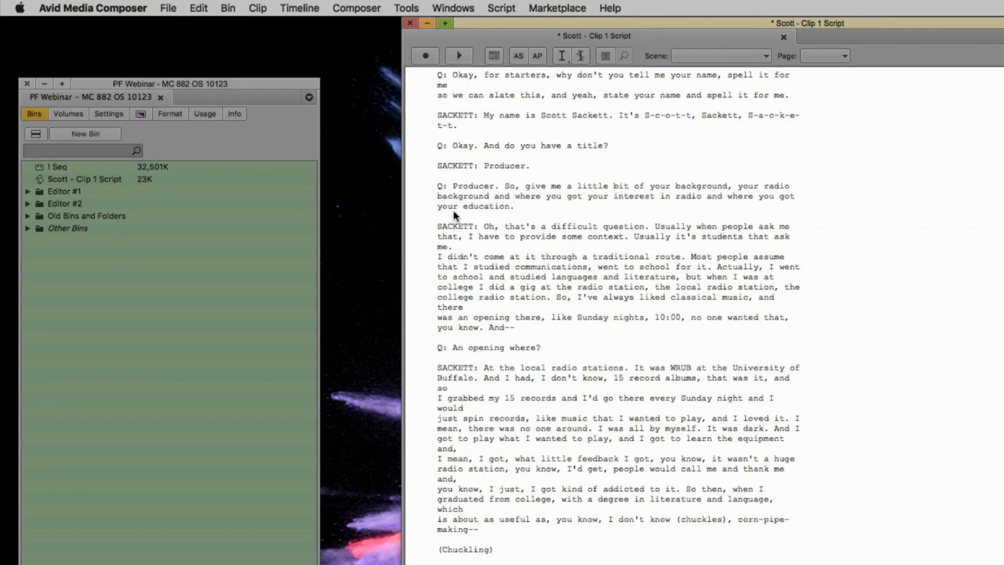
# Step: Select the interview files MVI_4680.mov and MVI_4681.mov from the Interview_Files folder in the Source Browser
pyautogui.click(168, 7)
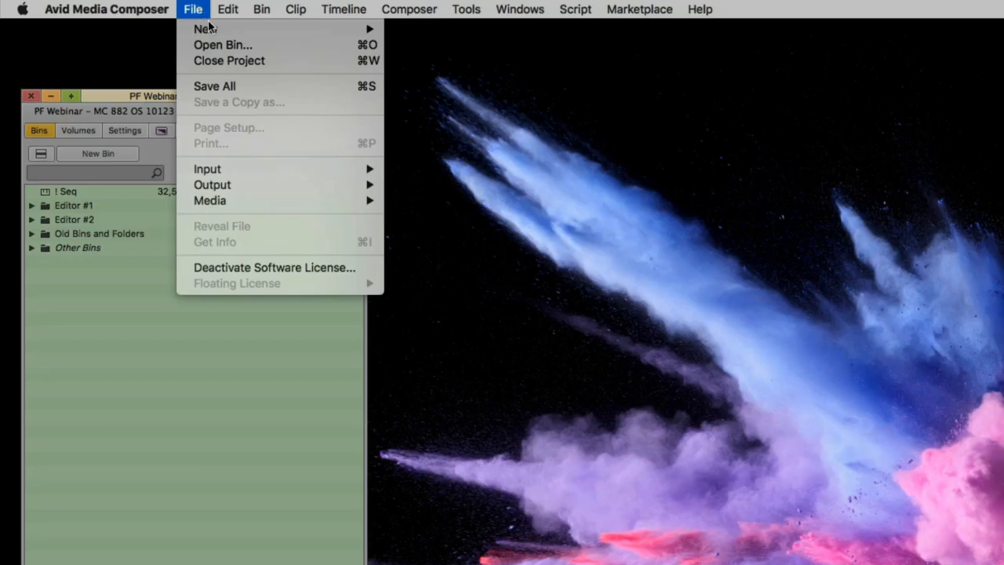
pyautogui.moveTo(280, 32)
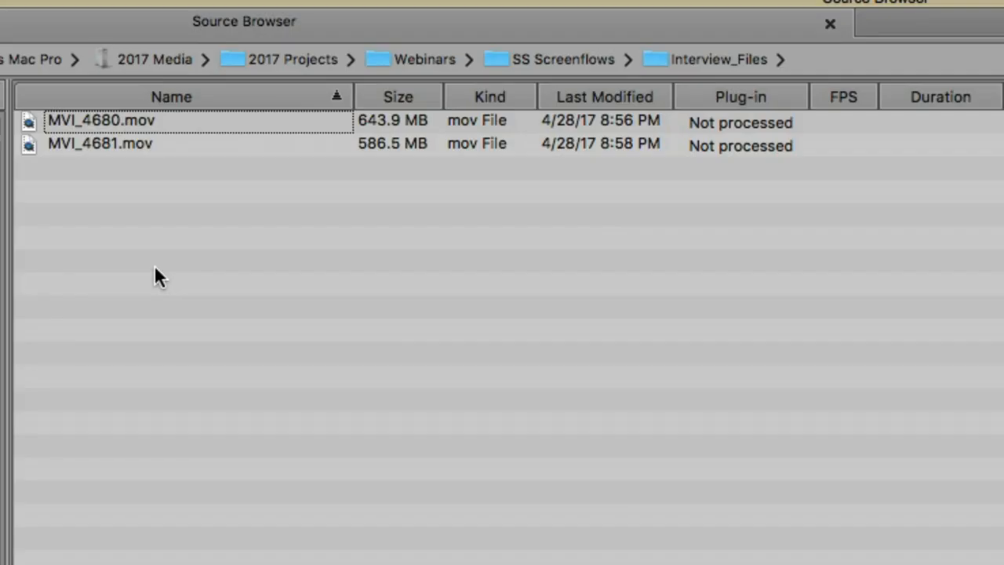
pyautogui.moveTo(152, 263); pyautogui.dragTo(93, 113)
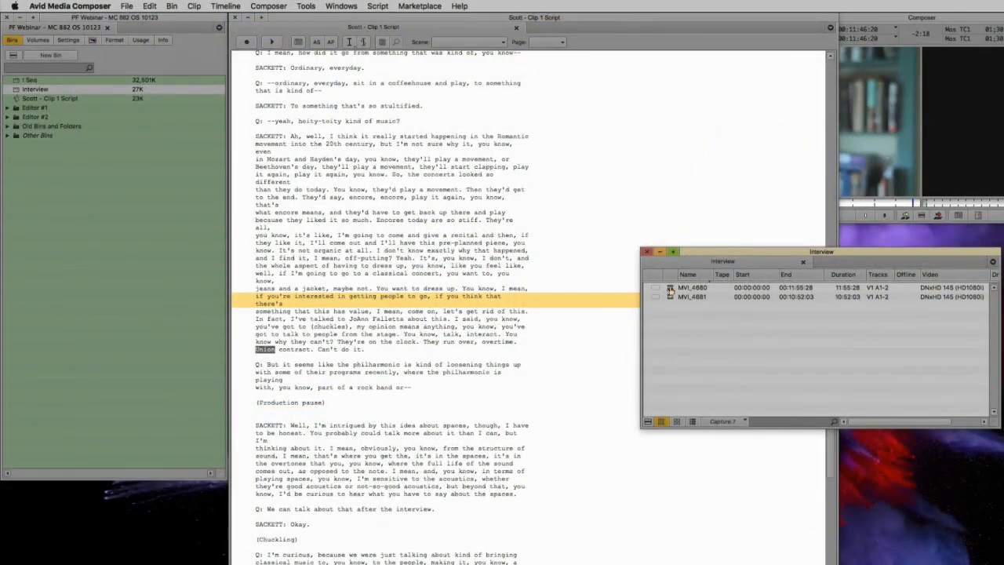
# Step: Attach clip MVI_4680 to the "interested in getting people to go" line and to the "concerts looked so different" line of the script
pyautogui.moveTo(672, 291); pyautogui.dragTo(578, 196)
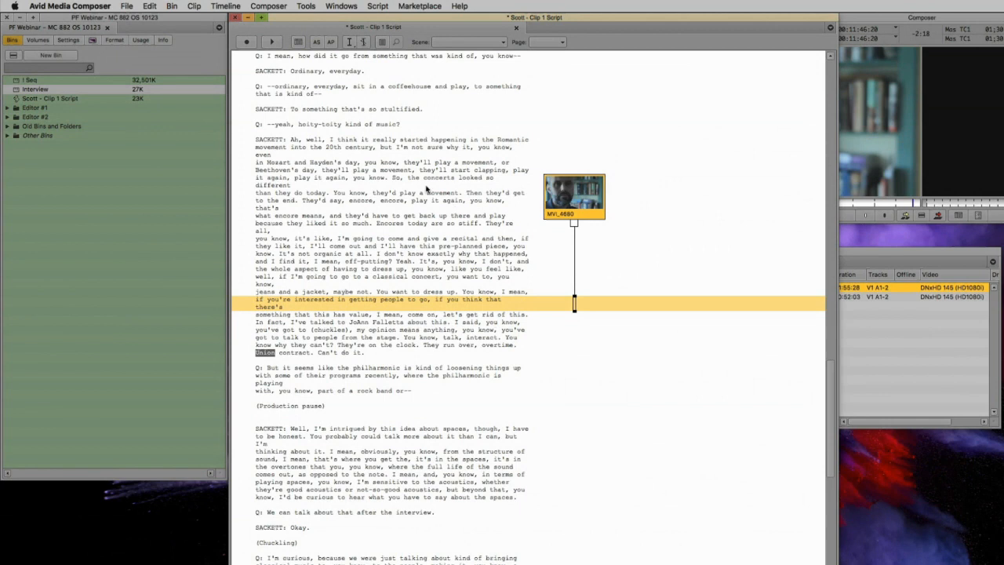
pyautogui.click(429, 189)
pyautogui.click(853, 310)
pyautogui.click(679, 287)
pyautogui.moveTo(674, 288); pyautogui.dragTo(706, 119)
# Step: Attach clip MVI_4680 to the script passage beginning "Well, I'm intrigued by this idea about spaces"
pyautogui.click(644, 311)
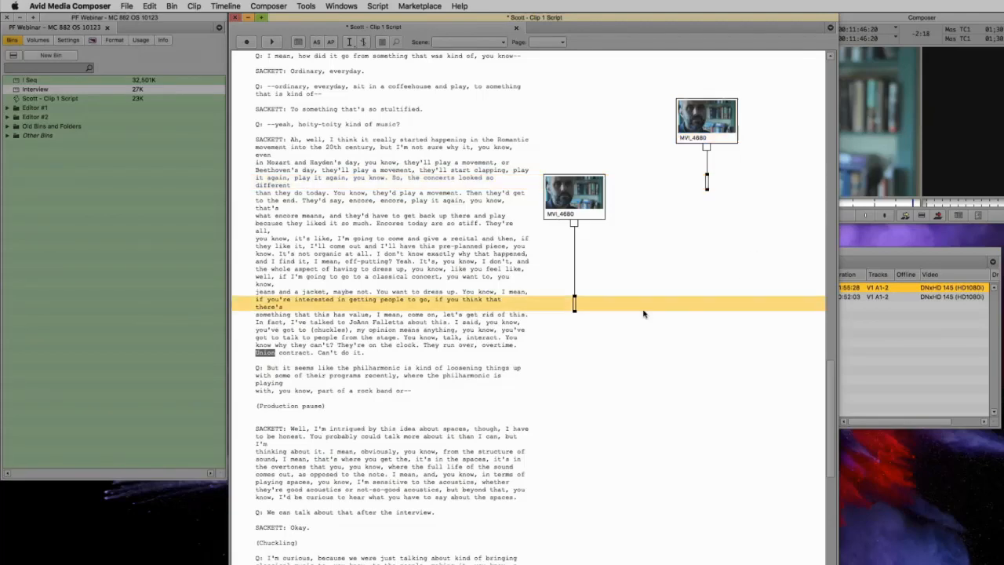
pyautogui.click(461, 430)
pyautogui.click(885, 349)
pyautogui.moveTo(670, 289); pyautogui.dragTo(593, 363)
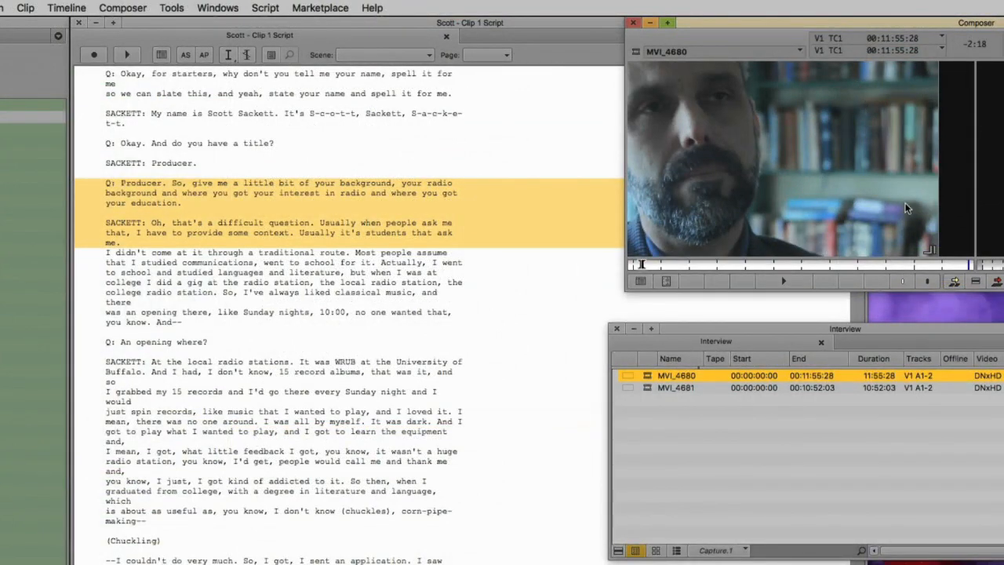
# Step: Scrub MVI_4680 to near its end and try out marquee selections of different line ranges at the script's beginning
pyautogui.moveTo(866, 267); pyautogui.dragTo(971, 269)
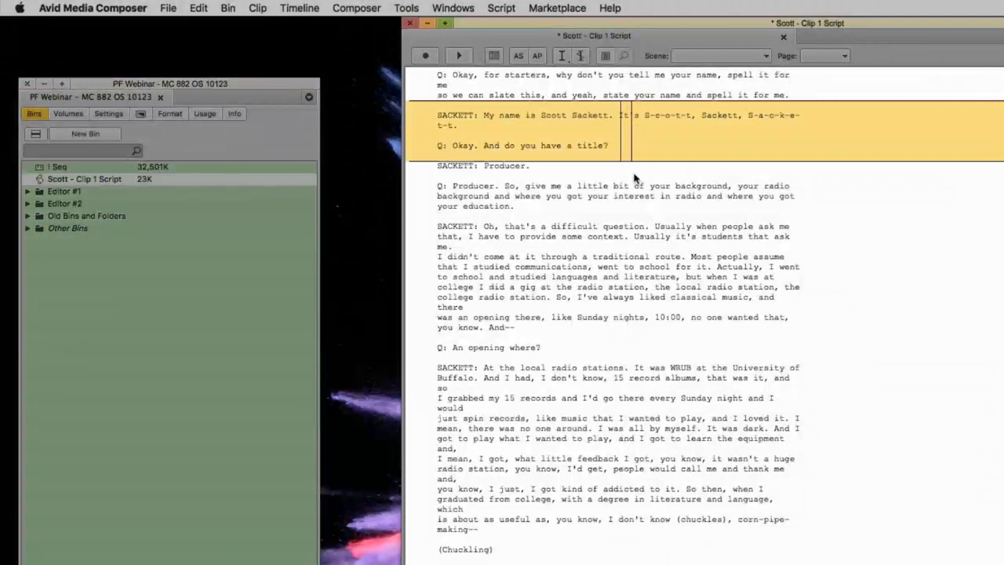
pyautogui.moveTo(625, 235); pyautogui.dragTo(676, 352)
pyautogui.moveTo(676, 267); pyautogui.dragTo(658, 329)
pyautogui.moveTo(662, 342); pyautogui.dragTo(668, 292)
pyautogui.moveTo(679, 224); pyautogui.dragTo(688, 378)
pyautogui.moveTo(691, 457); pyautogui.dragTo(695, 560)
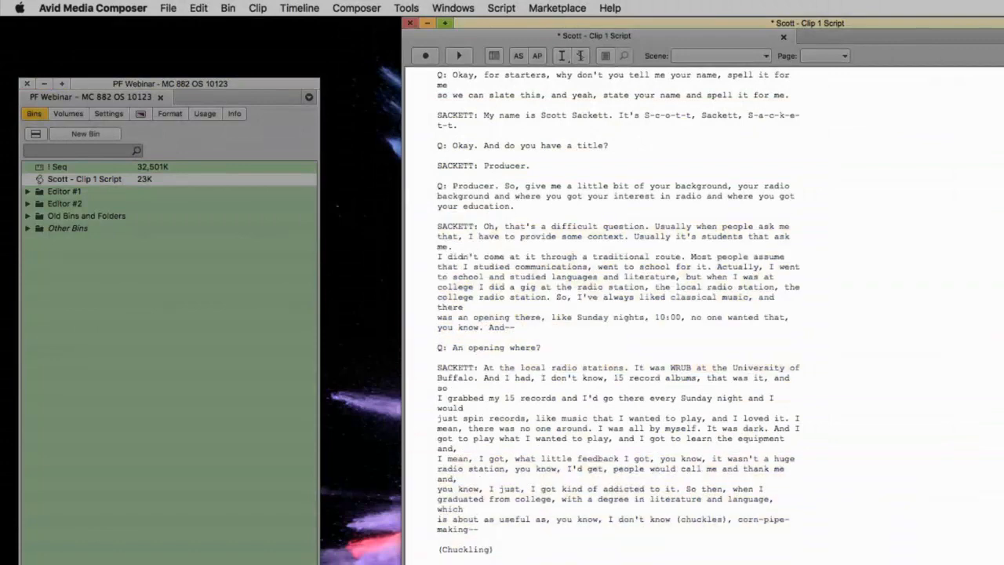
pyautogui.moveTo(657, 197); pyautogui.dragTo(663, 267)
pyautogui.moveTo(663, 328); pyautogui.dragTo(668, 556)
pyautogui.moveTo(610, 186); pyautogui.dragTo(637, 342)
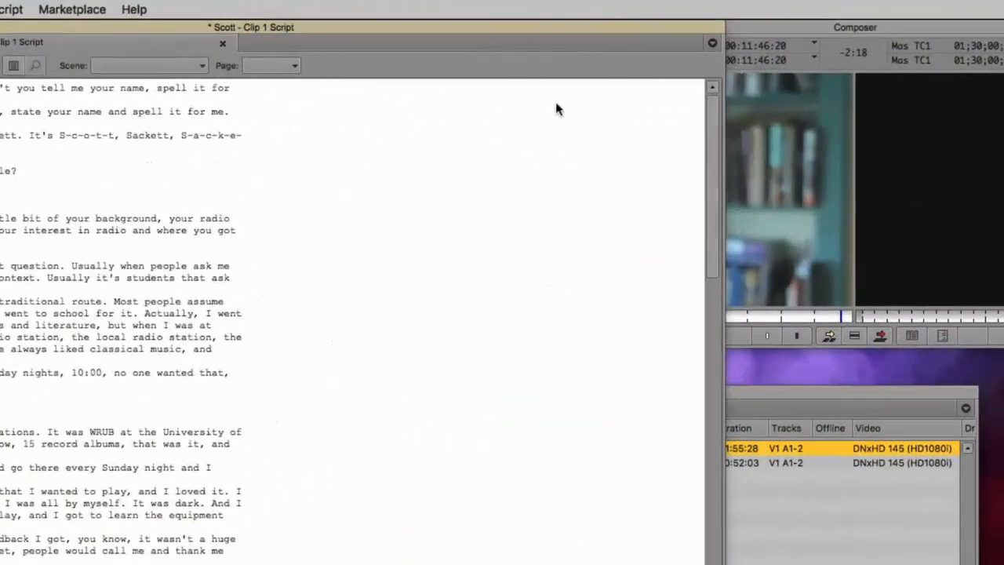
# Step: Select the entire script, attach clip MVI_4680 to it, and clear the full selection
pyautogui.click(101, 88)
pyautogui.click(752, 518)
pyautogui.moveTo(471, 451); pyautogui.dragTo(282, 246)
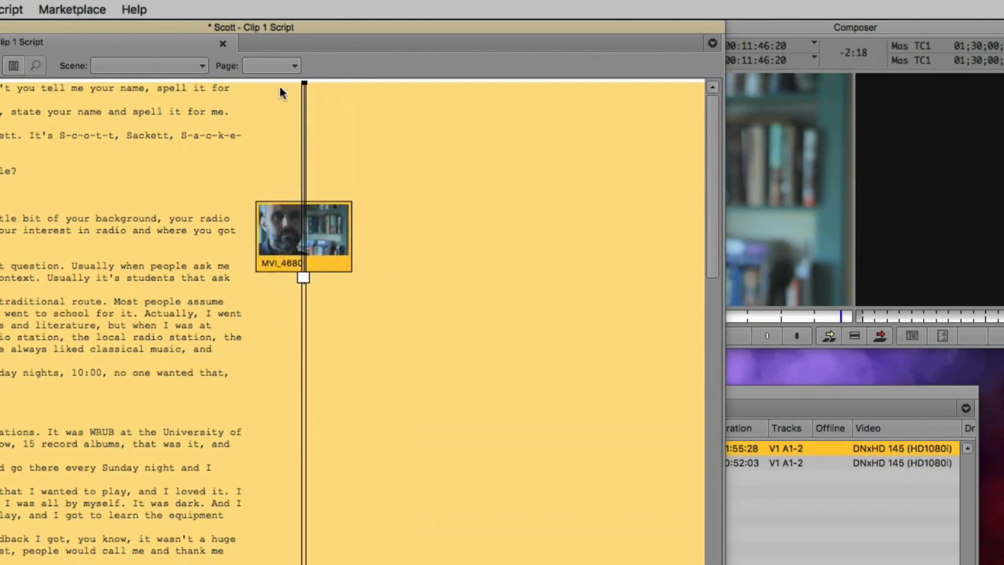
pyautogui.click(213, 122)
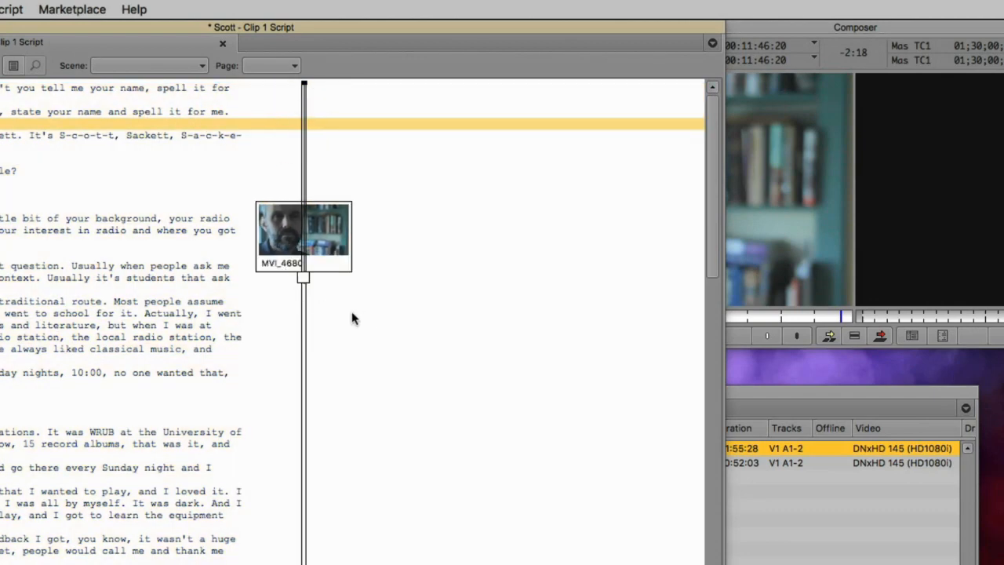
# Step: Attach MVI_4680 to the lines from "Oh, that's a difficult question" through "I got to learn the equipment and"
pyautogui.moveTo(356, 233); pyautogui.dragTo(359, 459)
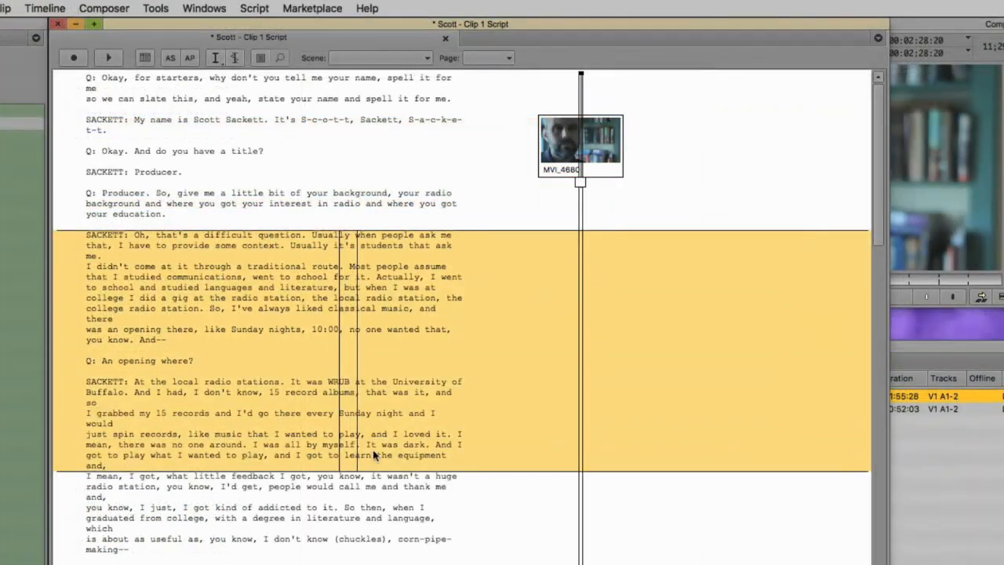
pyautogui.click(988, 474)
pyautogui.moveTo(654, 396); pyautogui.dragTo(498, 295)
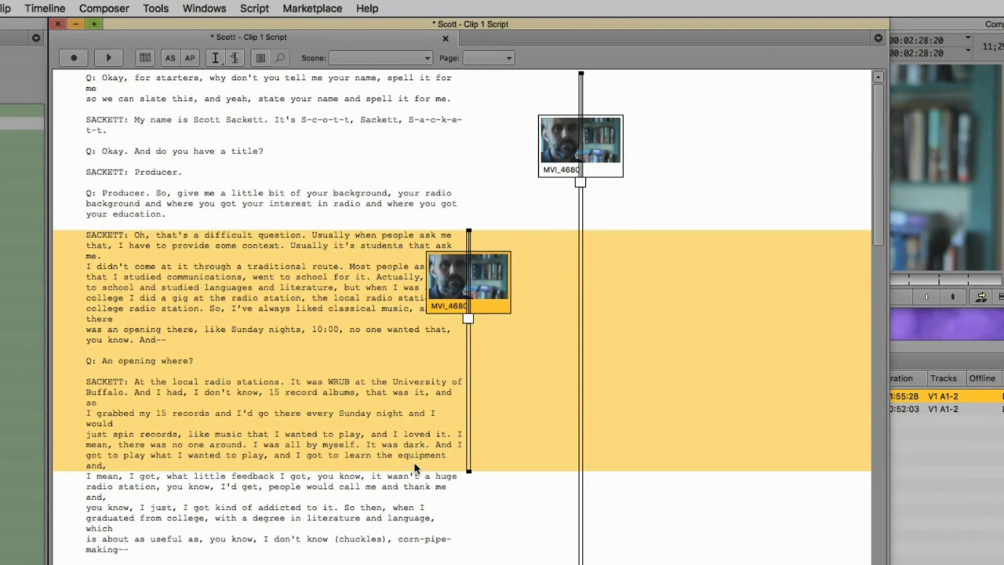
# Step: Attach MVI_4680 to the lines from the answer "Producer." through "literature and language, which", and shift its slate sideways
pyautogui.moveTo(337, 174); pyautogui.dragTo(478, 549)
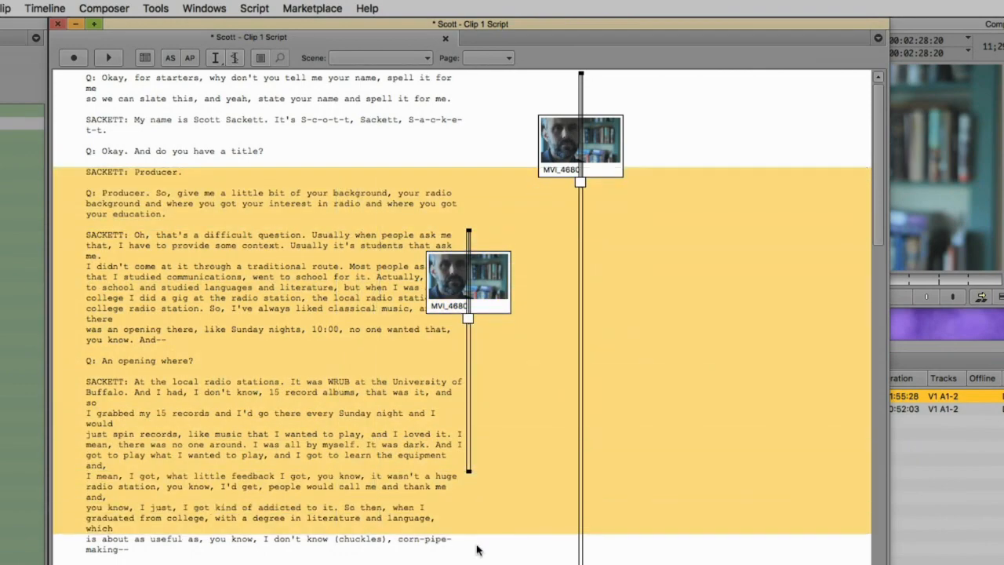
pyautogui.click(957, 486)
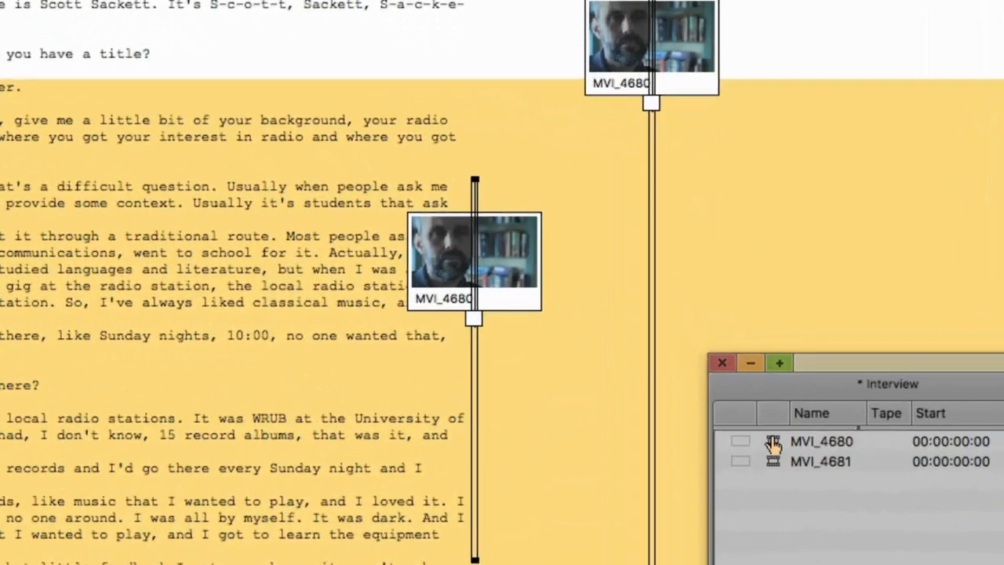
pyautogui.moveTo(701, 405); pyautogui.dragTo(329, 311)
pyautogui.click(335, 270)
pyautogui.moveTo(286, 251); pyautogui.dragTo(210, 252)
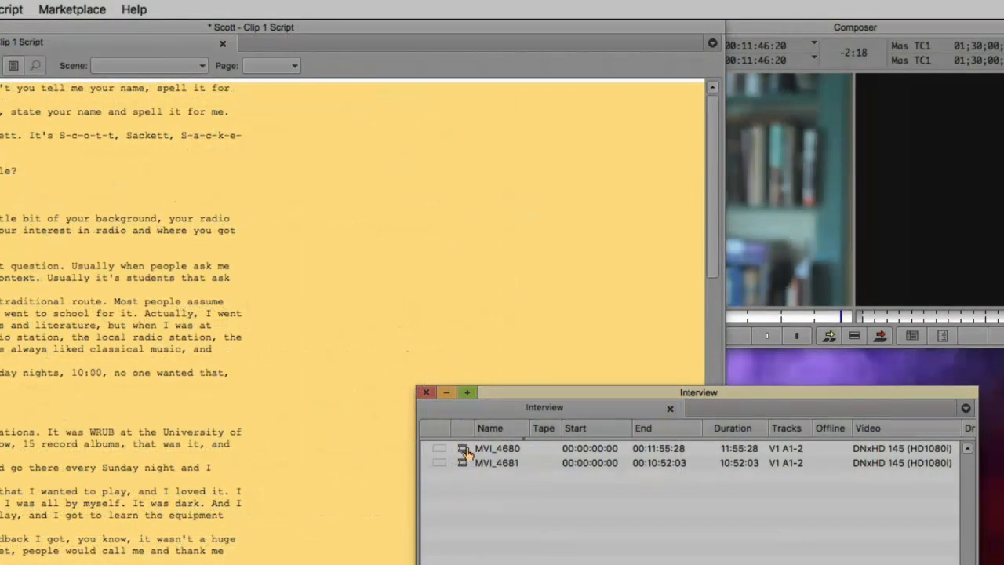
# Step: Attach clip MVI_4680 from the Interview bin to the whole selected script
pyautogui.moveTo(487, 447); pyautogui.dragTo(303, 315)
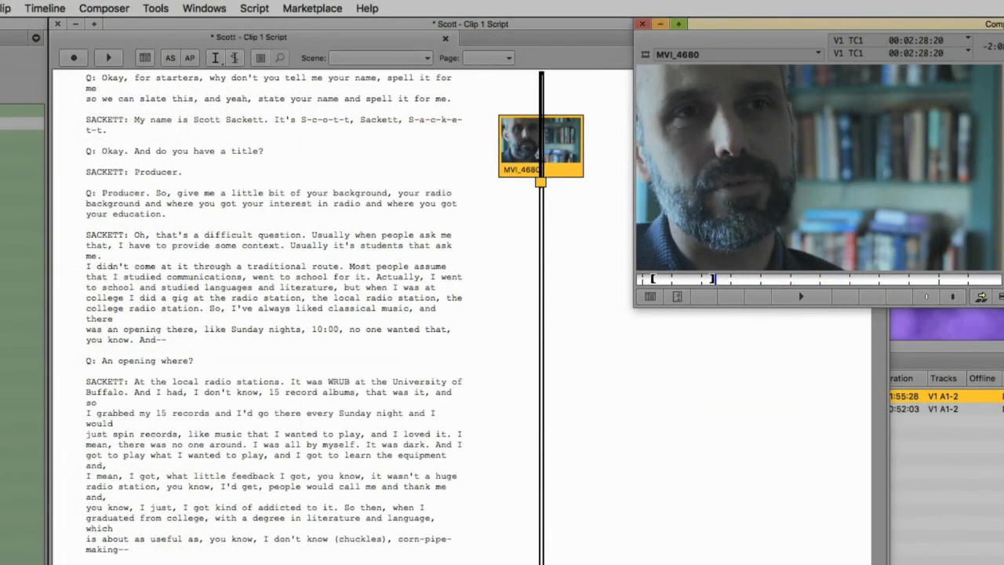
# Step: Select the MVI_4680 slate in the script and shift it closer to the transcript text
pyautogui.click(488, 201)
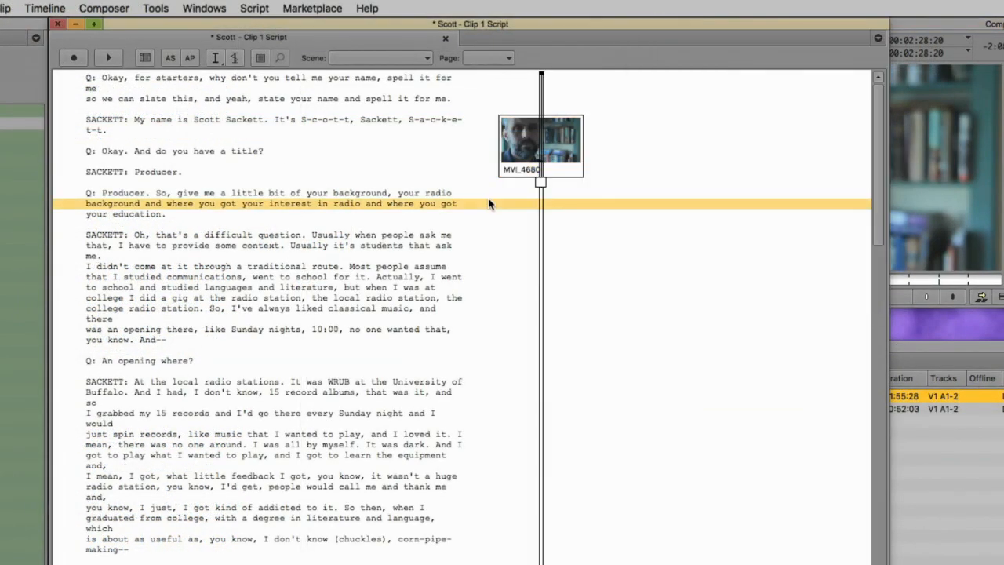
pyautogui.click(538, 140)
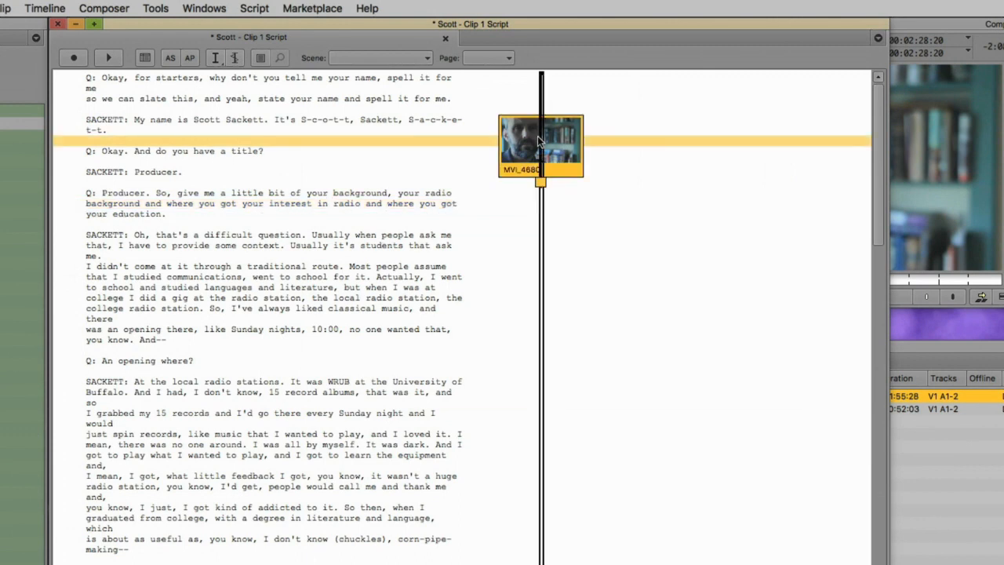
pyautogui.click(541, 186)
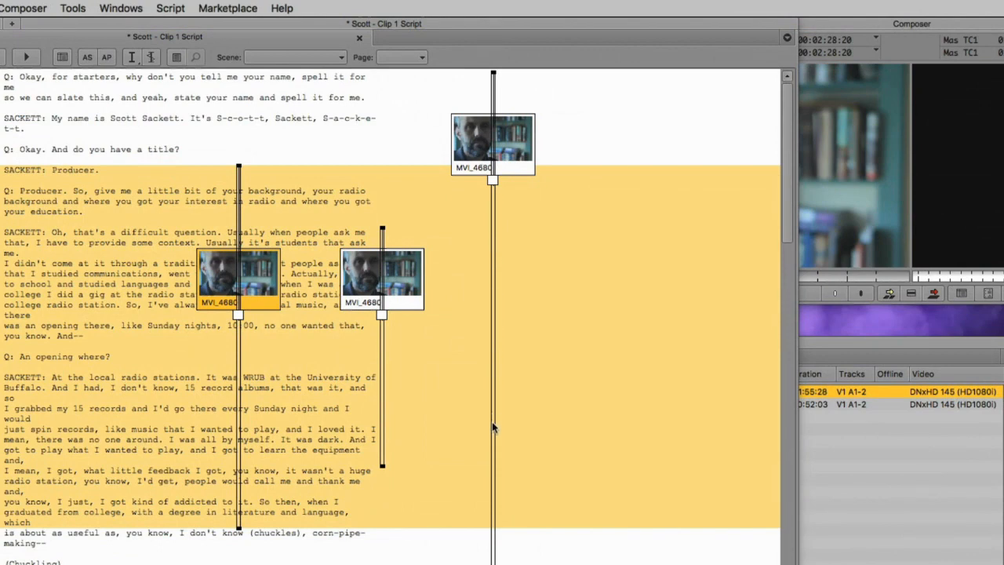
pyautogui.click(492, 180)
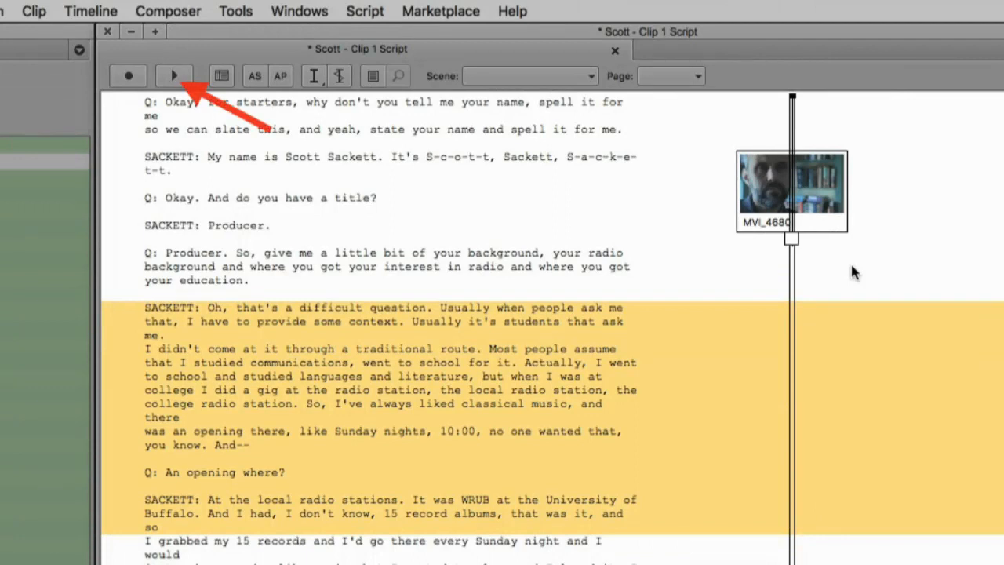
pyautogui.click(134, 80)
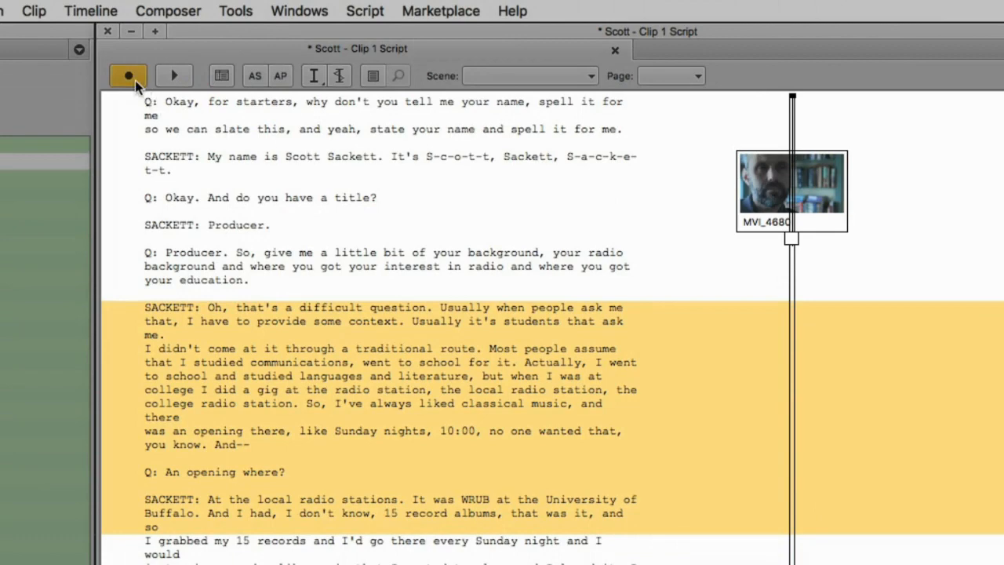
pyautogui.click(655, 178)
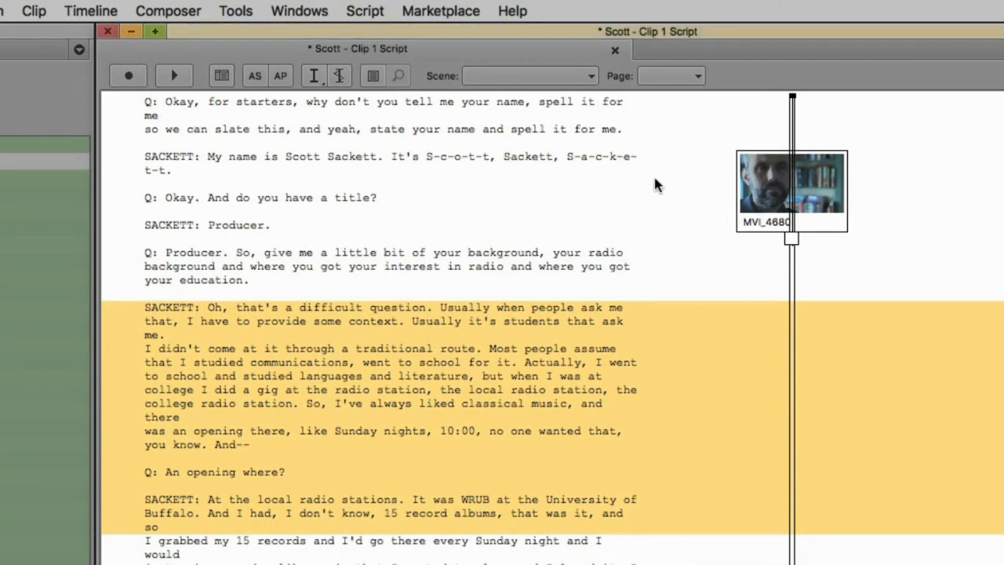
pyautogui.moveTo(789, 191); pyautogui.dragTo(717, 188)
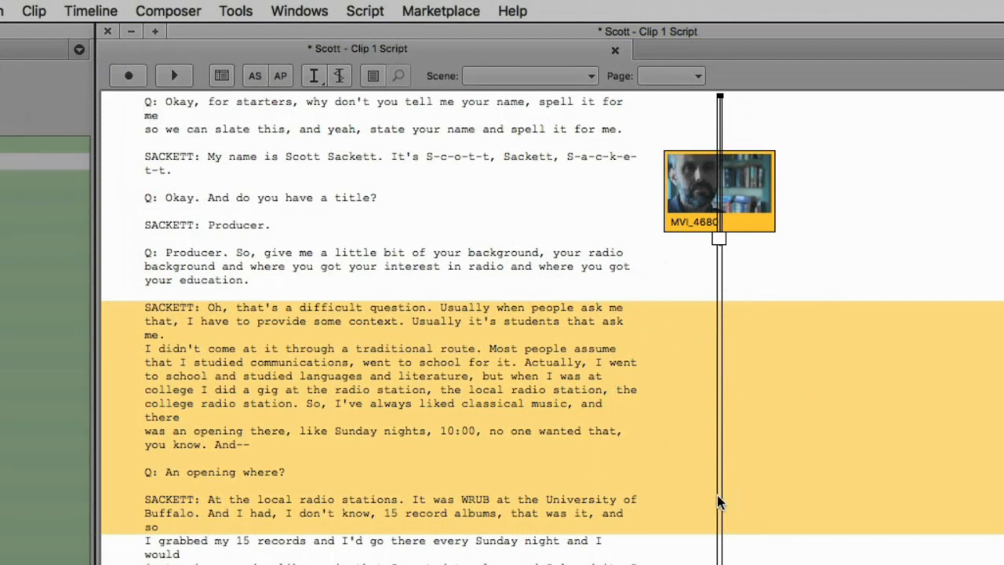
pyautogui.moveTo(732, 194); pyautogui.dragTo(676, 181)
# Step: Select the whole script and record script marks along the MVI_4680 take while the interview plays
pyautogui.press('super+a')
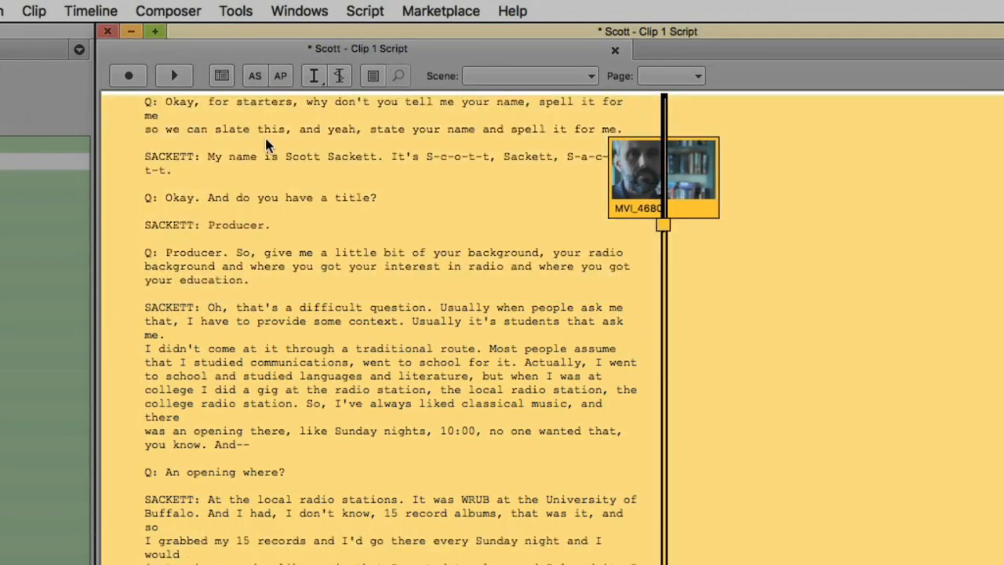
pyautogui.click(137, 78)
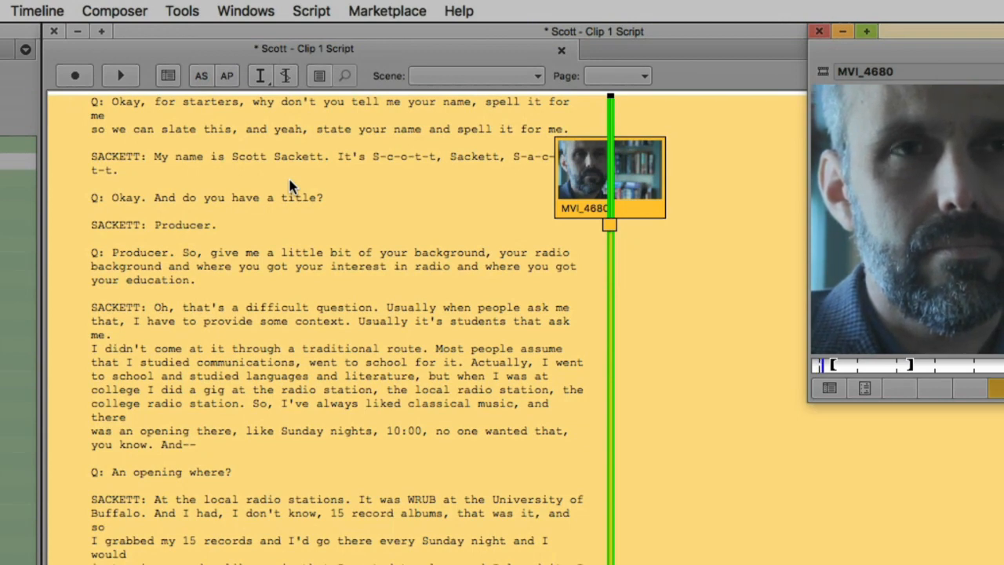
pyautogui.scroll(-1, 188, 127)
pyautogui.scroll(1, 204, 145)
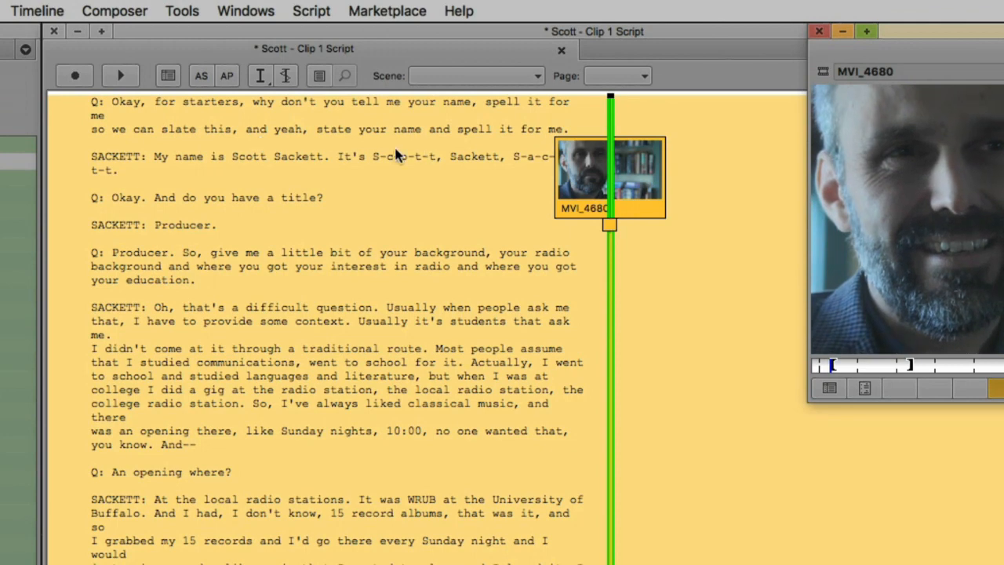
pyautogui.click(610, 164)
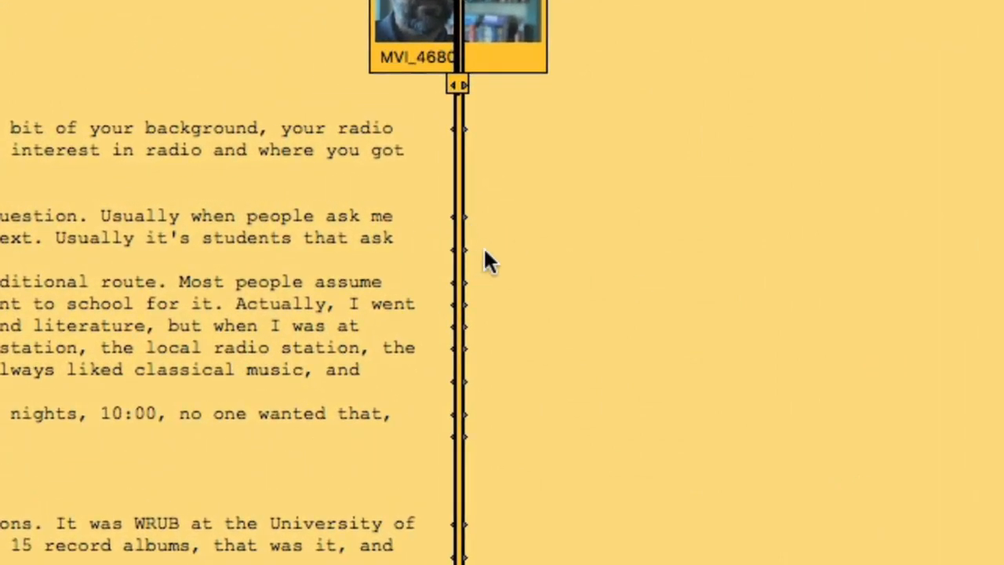
# Step: Open the Markers window for Seq Webinar SS v1 and close it again
pyautogui.click(303, 11)
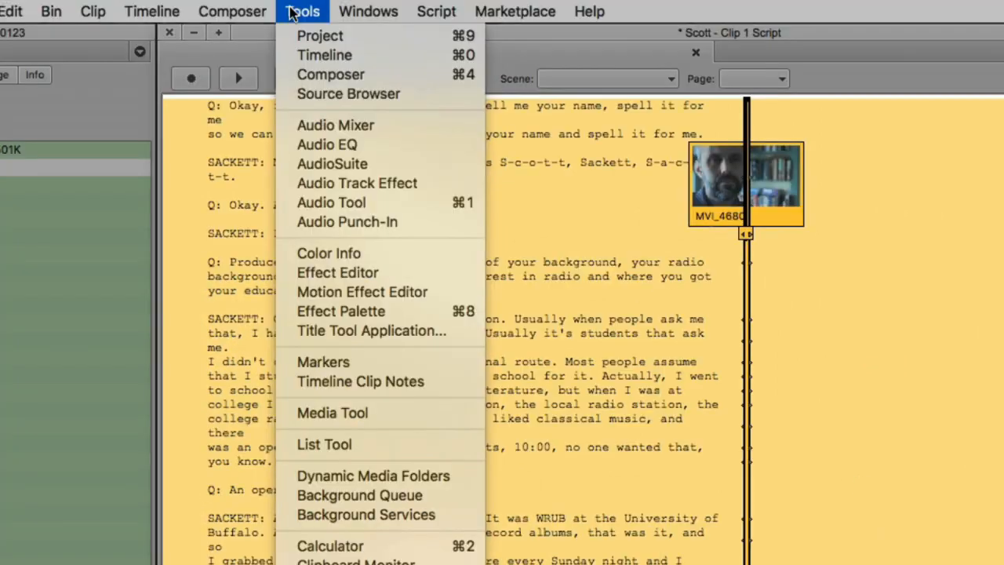
pyautogui.click(384, 368)
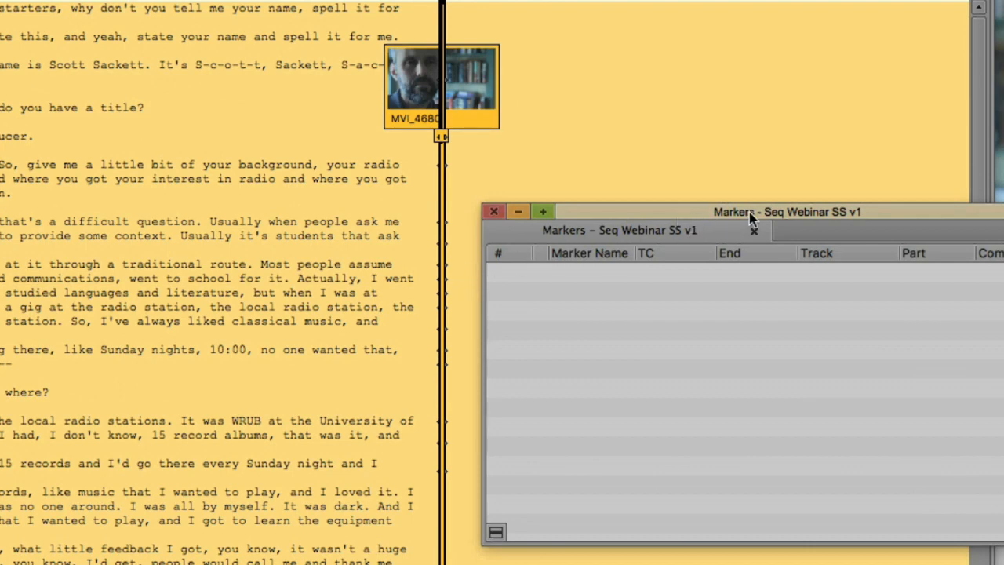
pyautogui.click(494, 211)
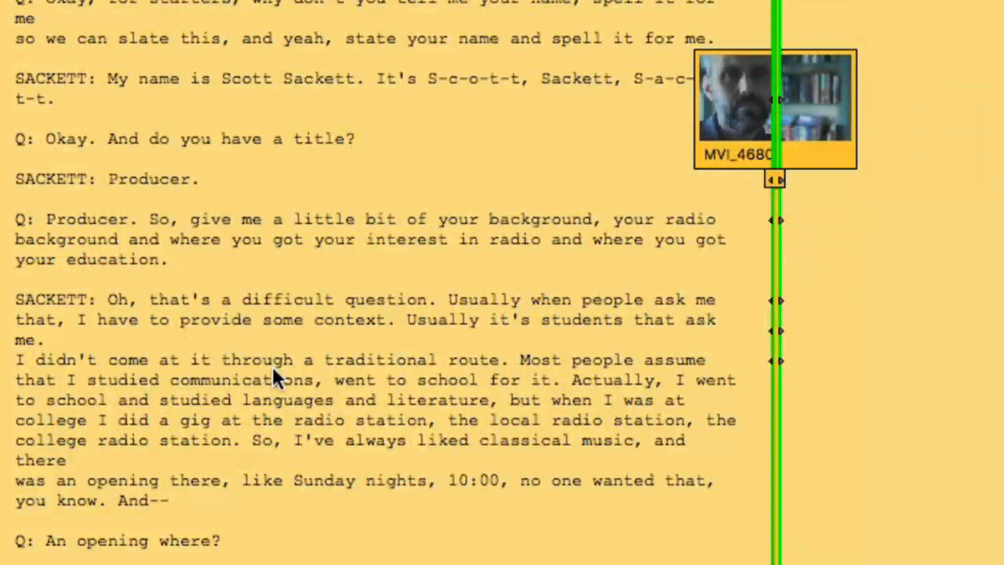
# Step: Record marks for the lines from "that I studied communications" through "college radio station" as the MVI_4680 take plays
pyautogui.click(218, 378)
pyautogui.click(662, 401)
pyautogui.click(722, 419)
pyautogui.click(662, 438)
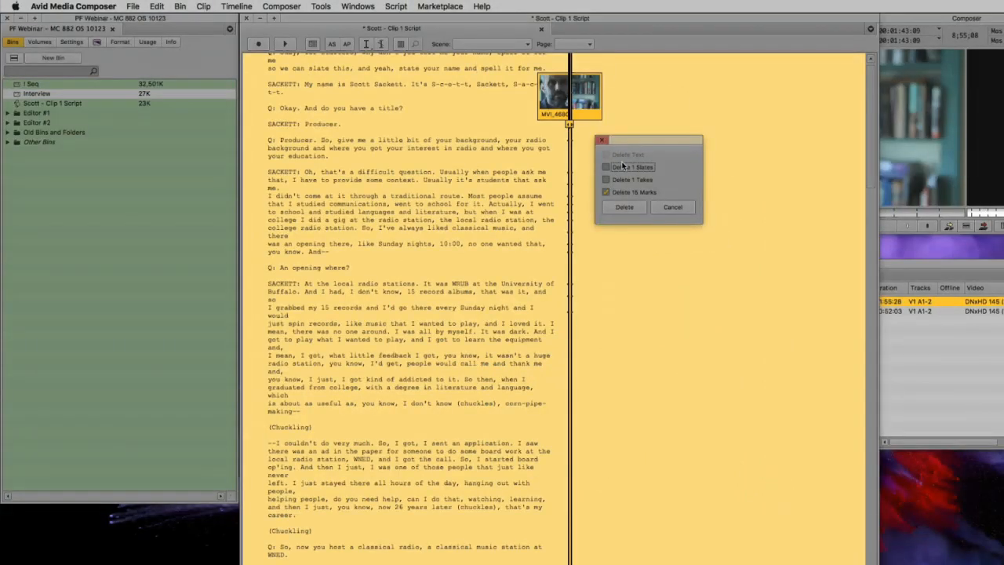
# Step: Delete the MVI_4680 slate together with its recorded marks, and attach the clip to the whole script again
pyautogui.click(618, 169)
pyautogui.click(633, 209)
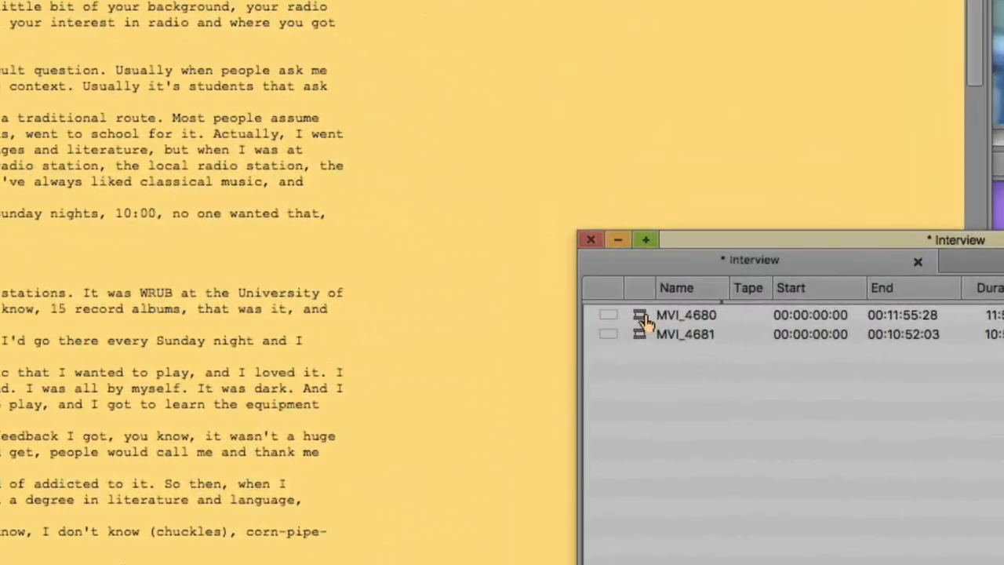
pyautogui.moveTo(710, 294); pyautogui.dragTo(589, 206)
pyautogui.moveTo(414, 138); pyautogui.dragTo(397, 180)
# Step: Run ScriptSync on the MVI_4680 take in English using tracks A1 and A2, and clear the full script selection
pyautogui.click(429, 10)
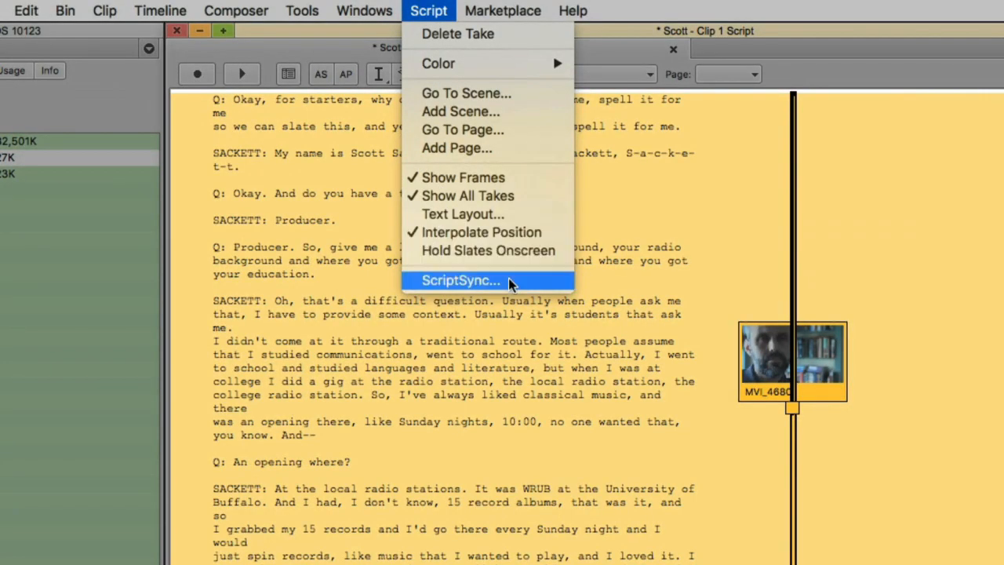
pyautogui.click(509, 282)
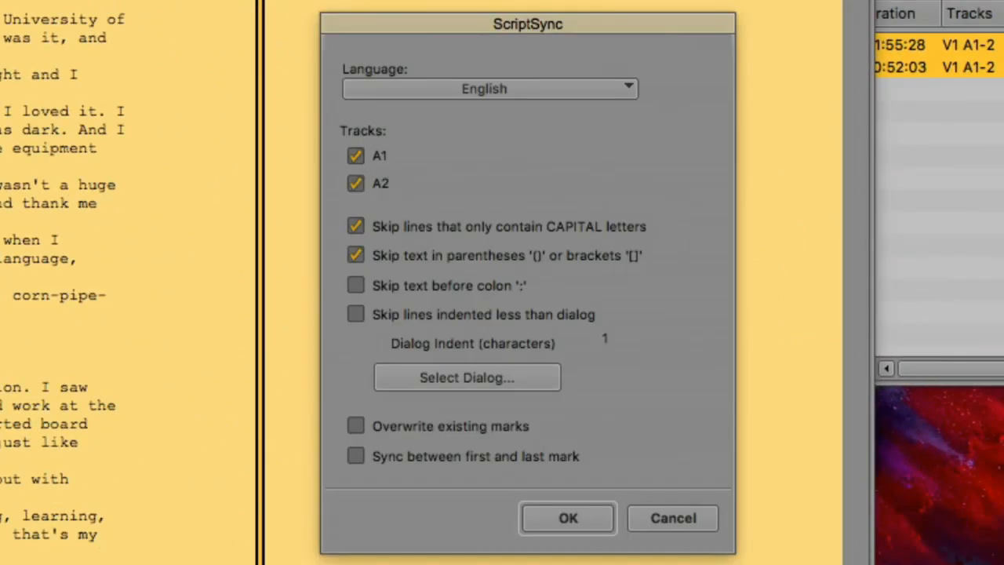
pyautogui.click(559, 526)
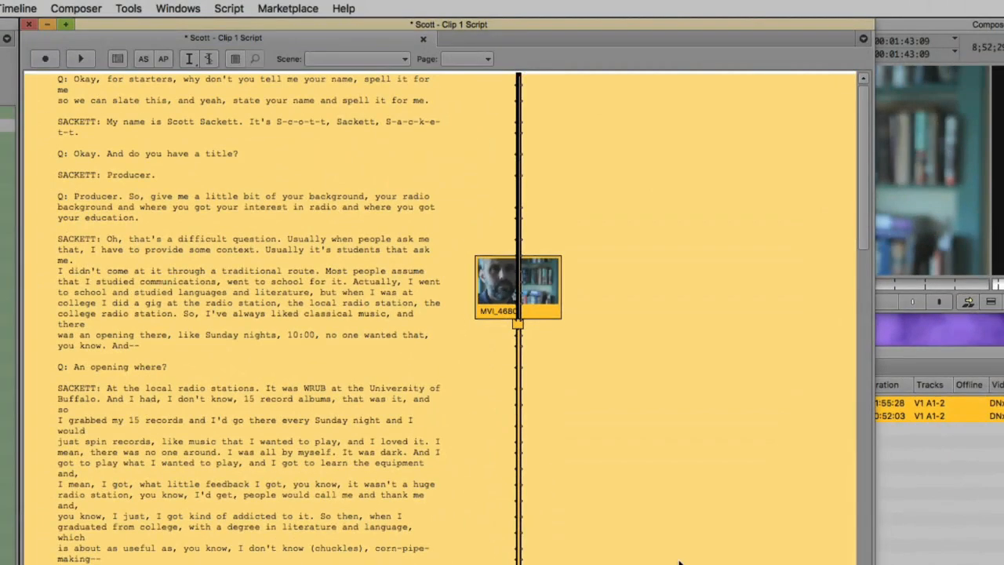
pyautogui.click(650, 443)
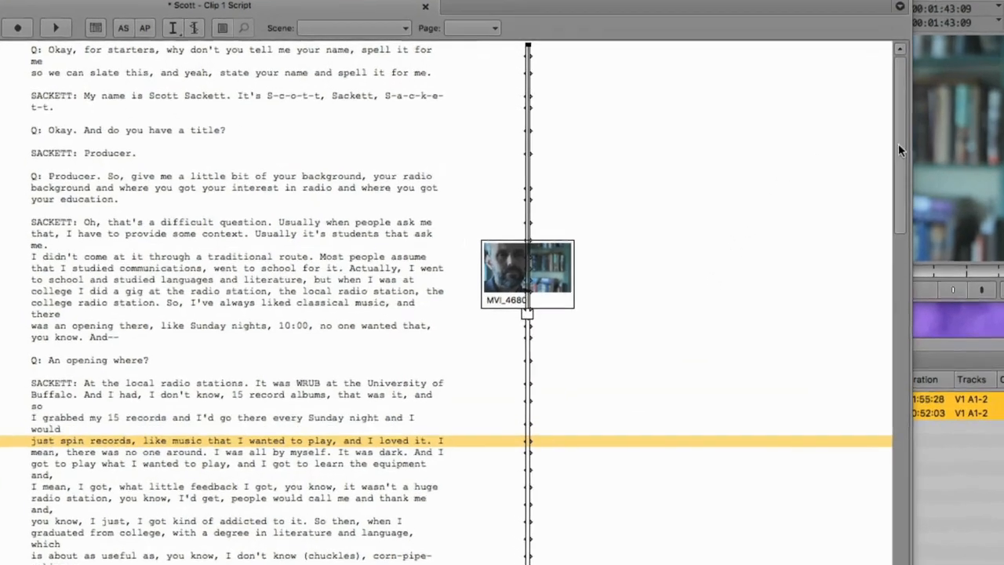
# Step: Examine the sync marks along the MVI_4680 and MVI_4681 takes throughout the scripts
pyautogui.moveTo(863, 167); pyautogui.dragTo(863, 370)
pyautogui.scroll(-15, 227, 283)
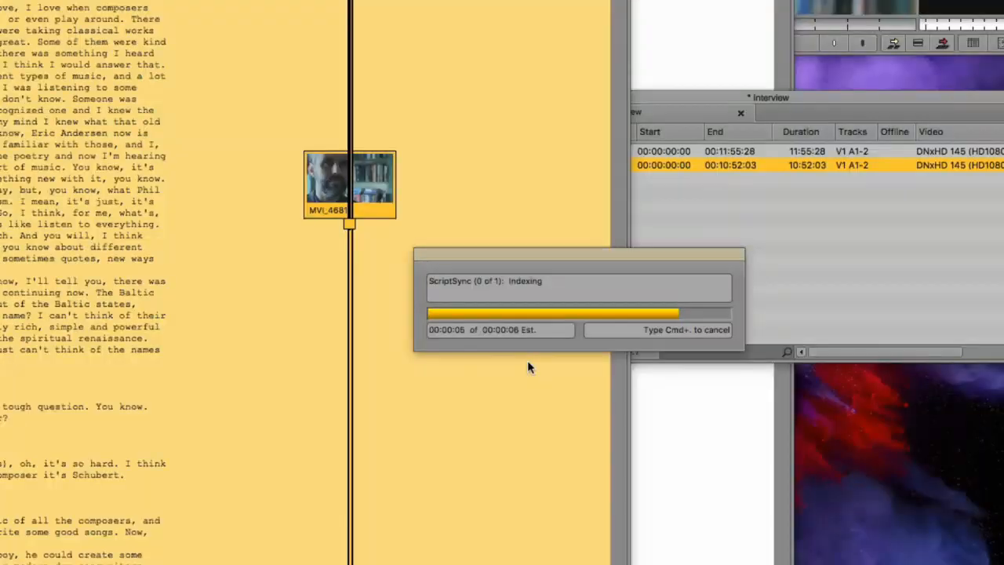
pyautogui.click(389, 268)
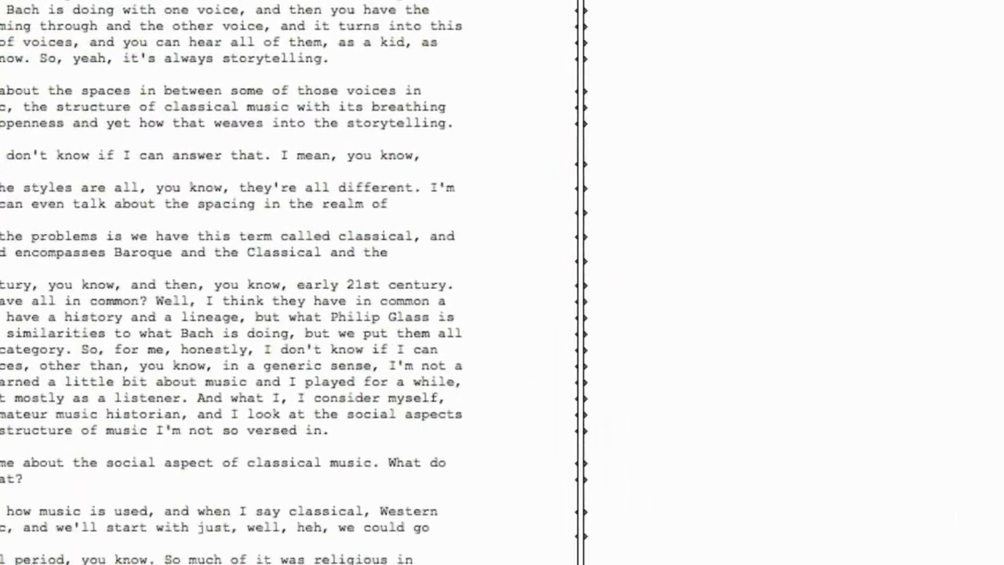
pyautogui.scroll(-15, 455, 486)
pyautogui.scroll(-12, 301, 282)
pyautogui.scroll(20, 301, 283)
pyautogui.scroll(15, 502, 282)
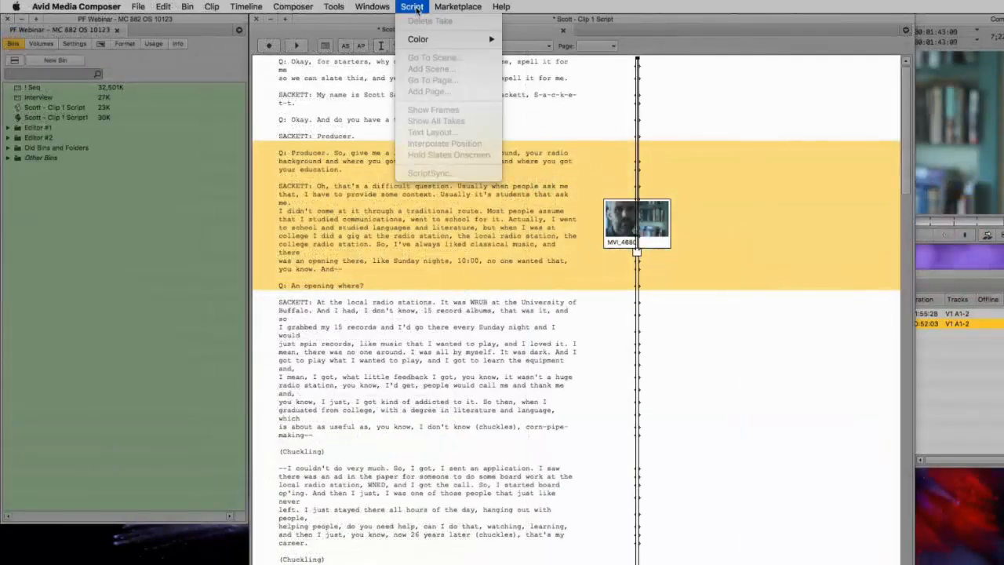
# Step: Select the lines from the answer "Producer." through "there" and the MVI_4680 take, and open the ScriptSync settings
pyautogui.click(507, 206)
pyautogui.click(498, 175)
pyautogui.moveTo(460, 138); pyautogui.dragTo(551, 256)
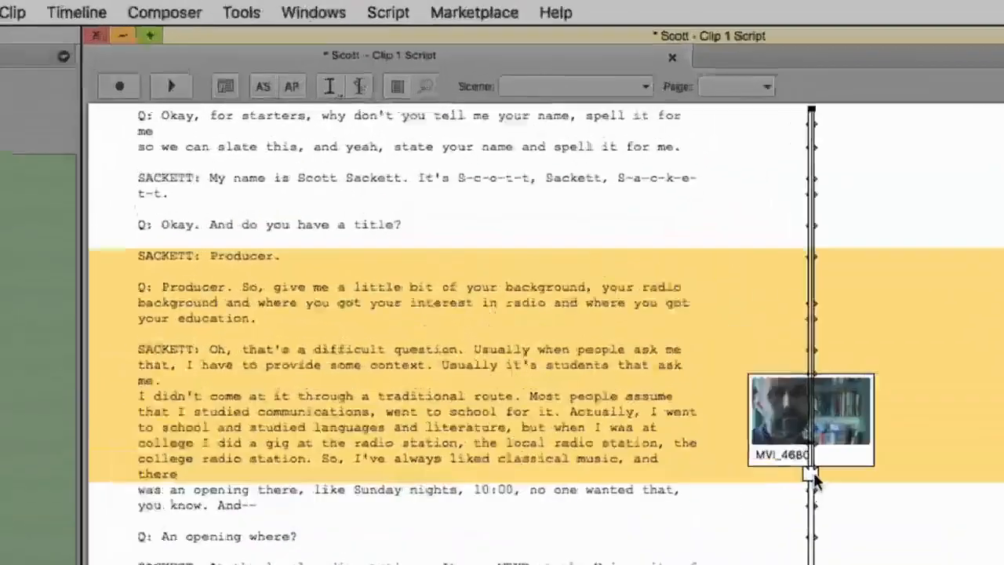
pyautogui.moveTo(813, 472); pyautogui.dragTo(814, 474)
pyautogui.click(387, 14)
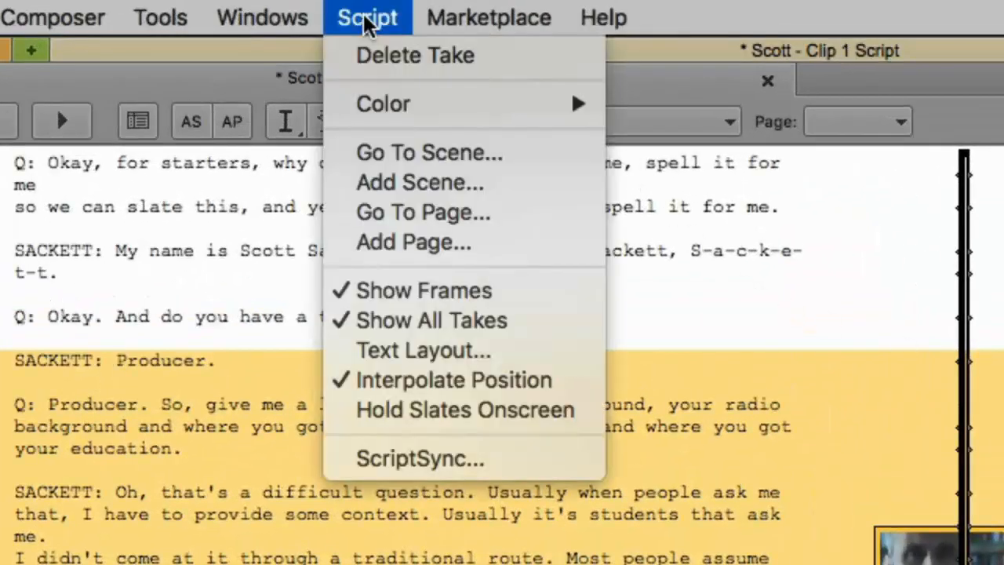
pyautogui.click(420, 458)
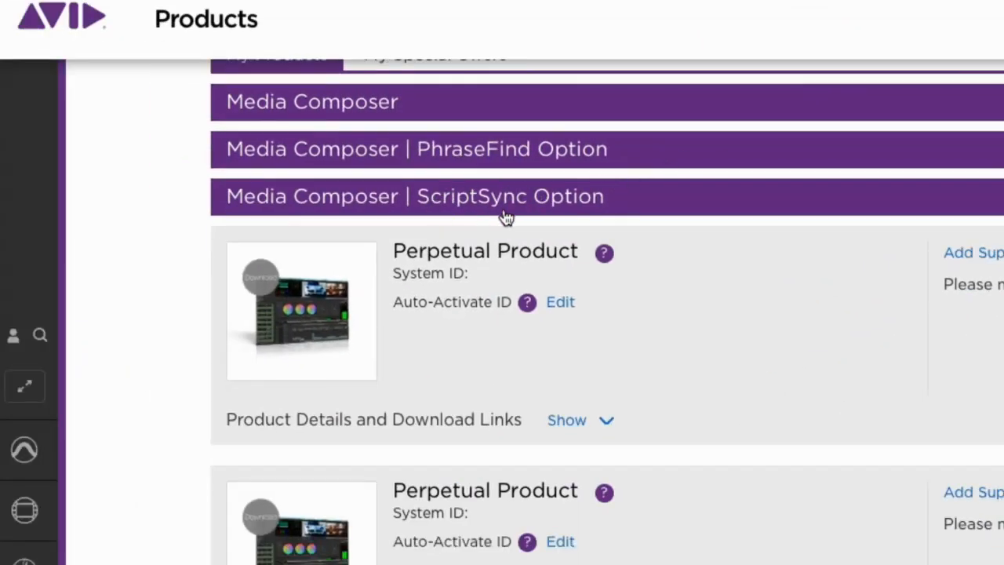
# Step: Switch to the Avid Products web page and show the ScriptSync Option's product details and download links
pyautogui.click(566, 419)
pyautogui.moveTo(233, 456); pyautogui.dragTo(502, 461)
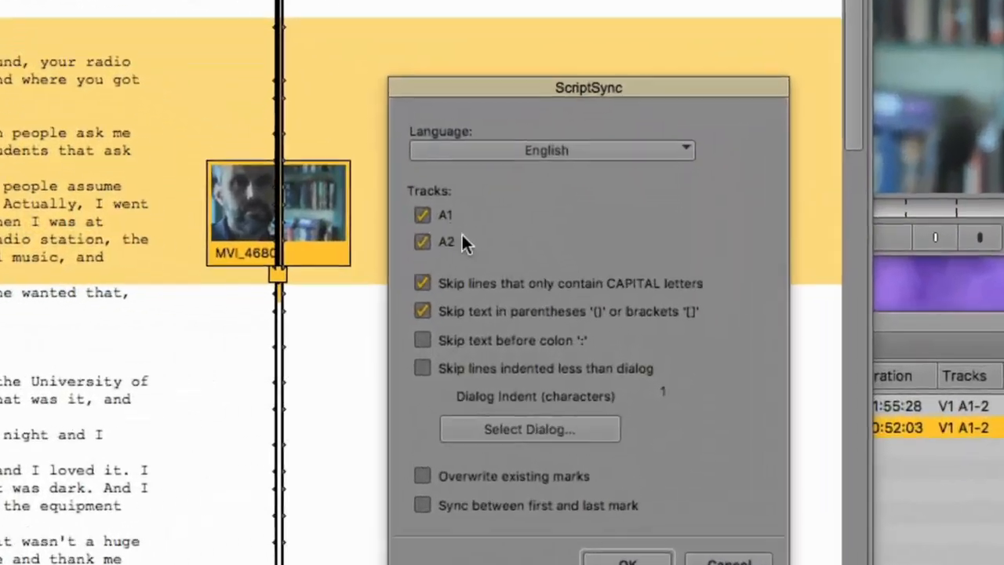
# Step: Set ScriptSync to skip text before colons and review the option for skipping lines indented less than dialog
pyautogui.click(463, 250)
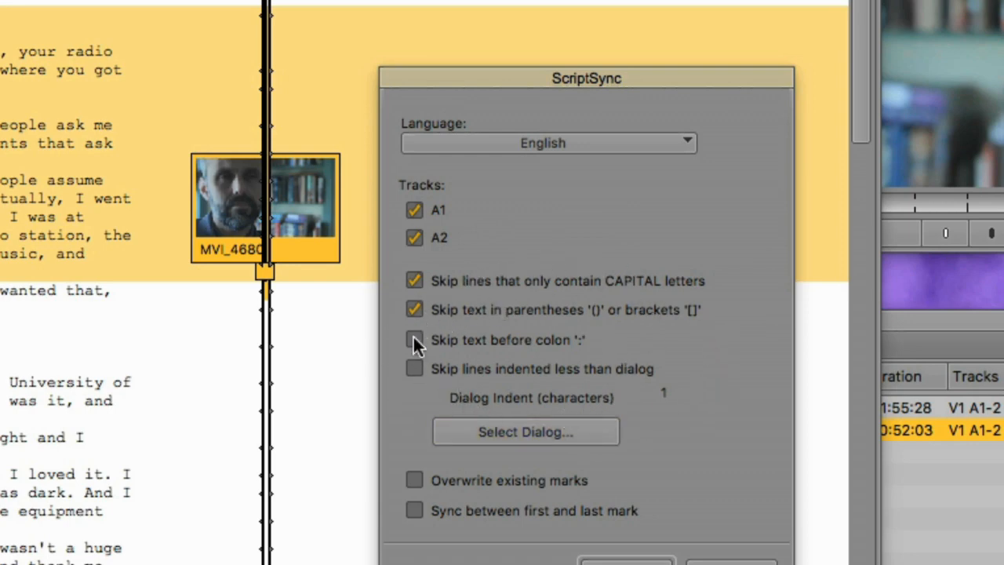
pyautogui.click(415, 368)
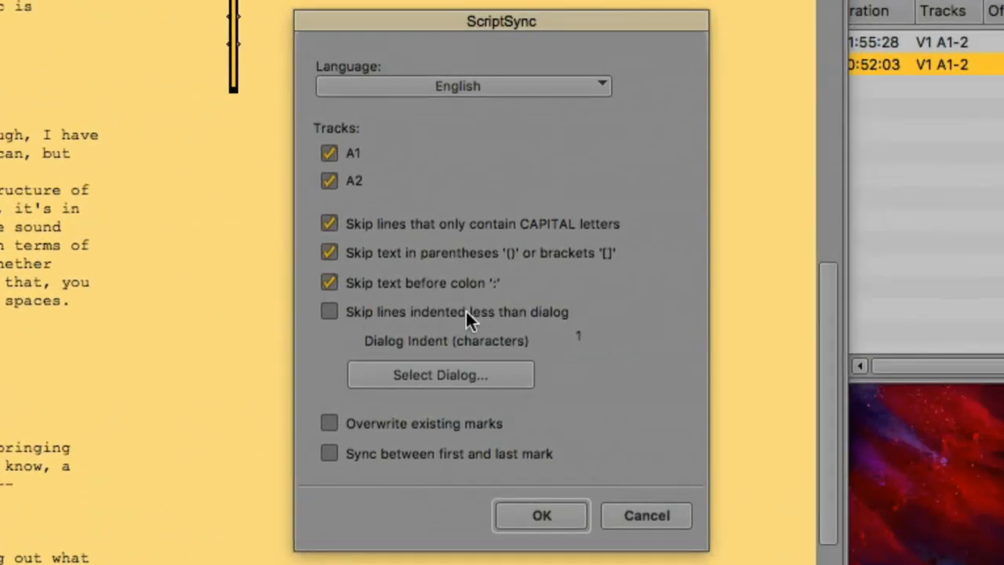
pyautogui.click(416, 312)
pyautogui.click(440, 374)
# Step: Select the lines from "Q: Producer. So, give me" through "you know. And--" and turn on script text editing
pyautogui.moveTo(994, 137); pyautogui.dragTo(994, 168)
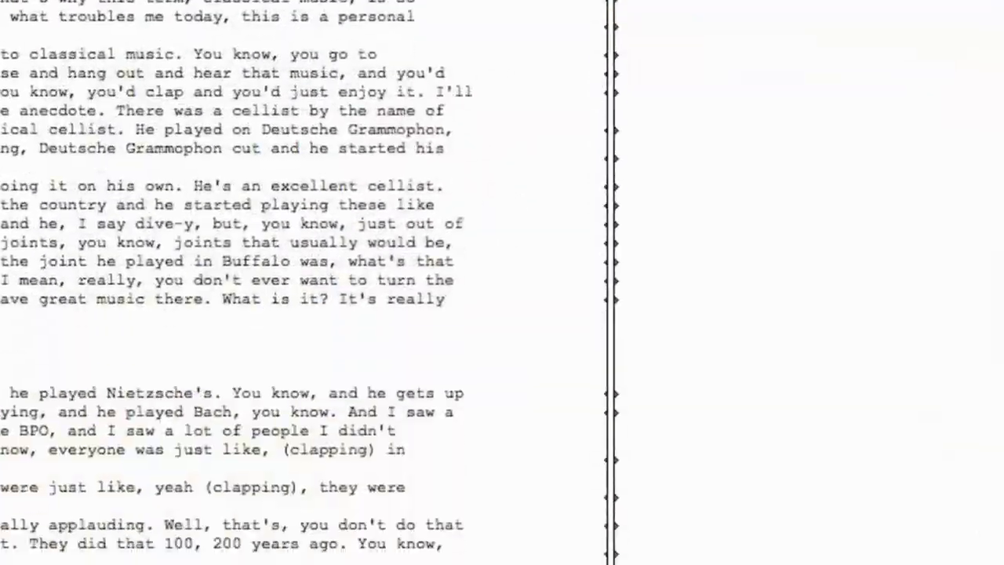
pyautogui.scroll(15, 502, 282)
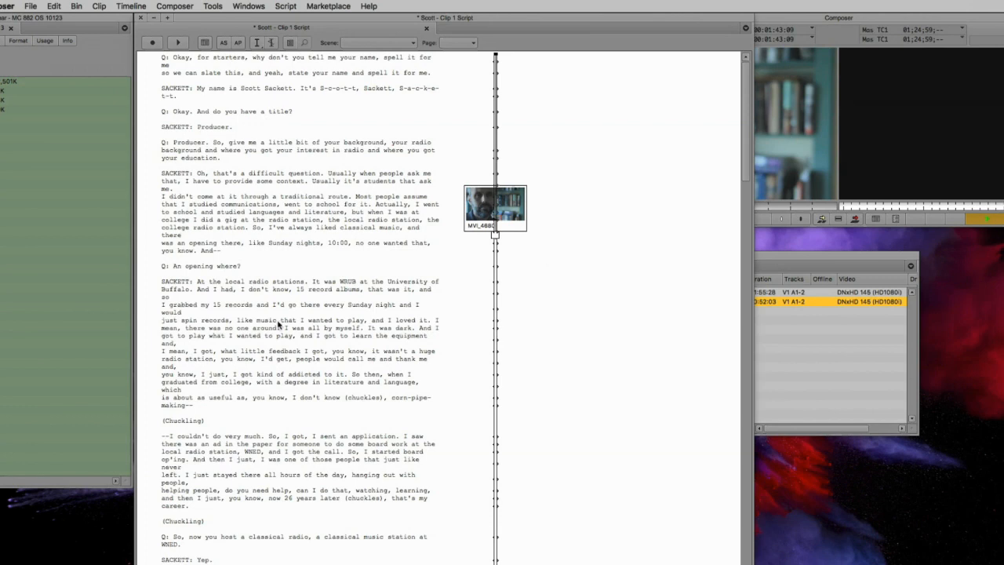
pyautogui.click(240, 135)
pyautogui.moveTo(241, 137); pyautogui.dragTo(263, 263)
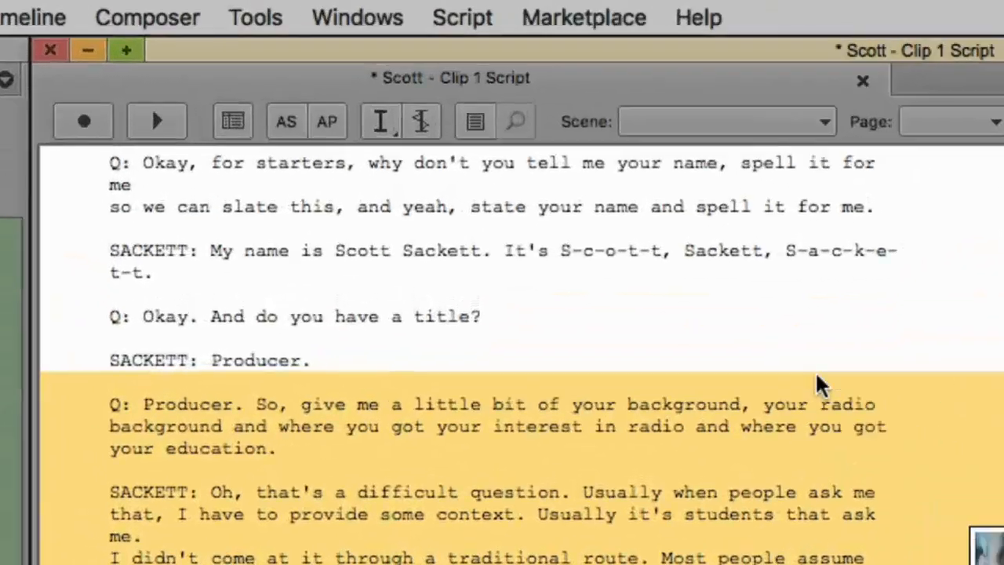
pyautogui.click(487, 124)
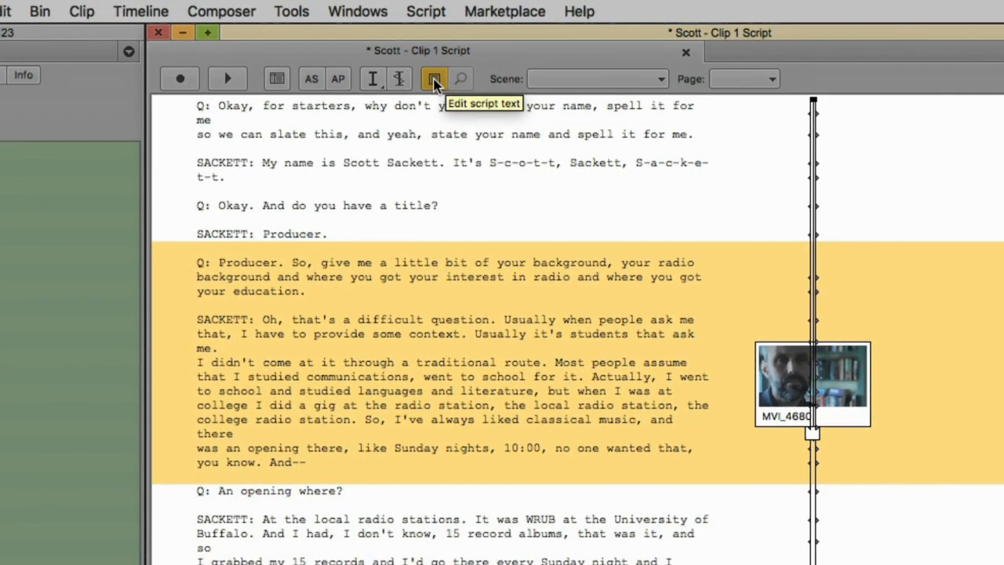
pyautogui.click(435, 82)
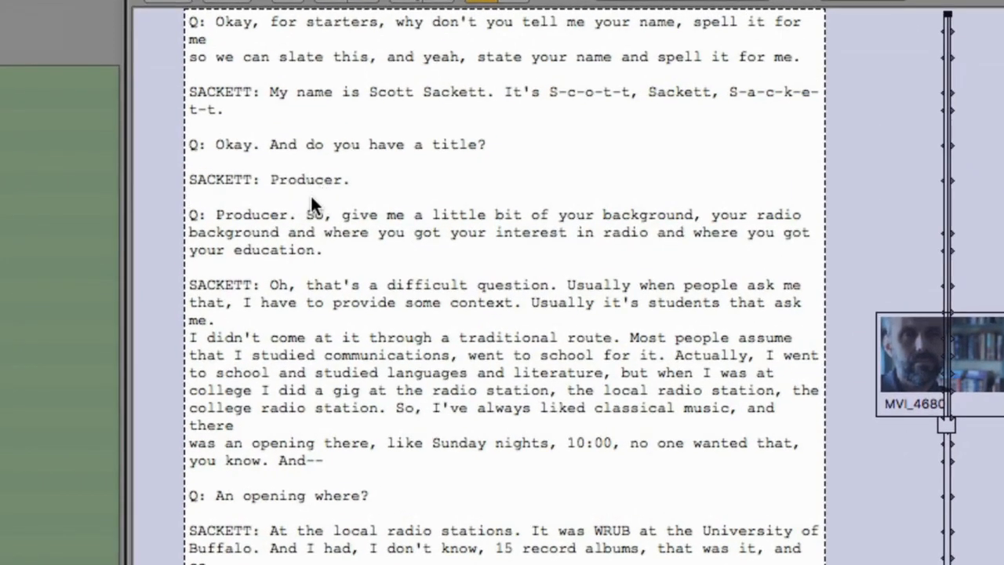
# Step: Insert four blank lines between the answer "Producer." and the question starting "Producer. So, give me a little bit"
pyautogui.click(310, 196)
pyautogui.press('Return')
pyautogui.press('Return')
pyautogui.press('Return')
pyautogui.press('Return')
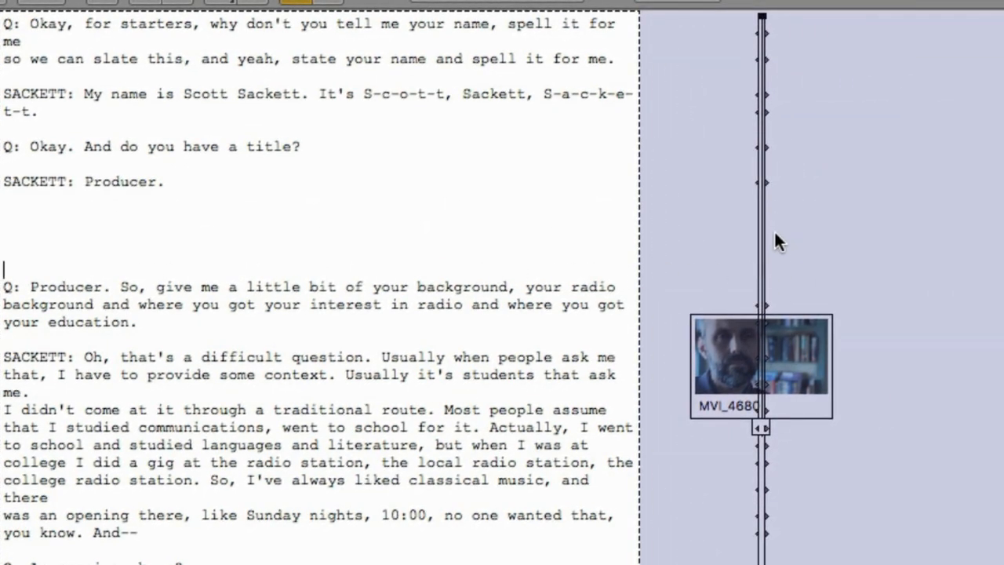
# Step: Add the line "add this text" in the blank space below the answer "Producer." and edit the misspelled word "accompanyment"
pyautogui.click(204, 238)
pyautogui.write('add this text')
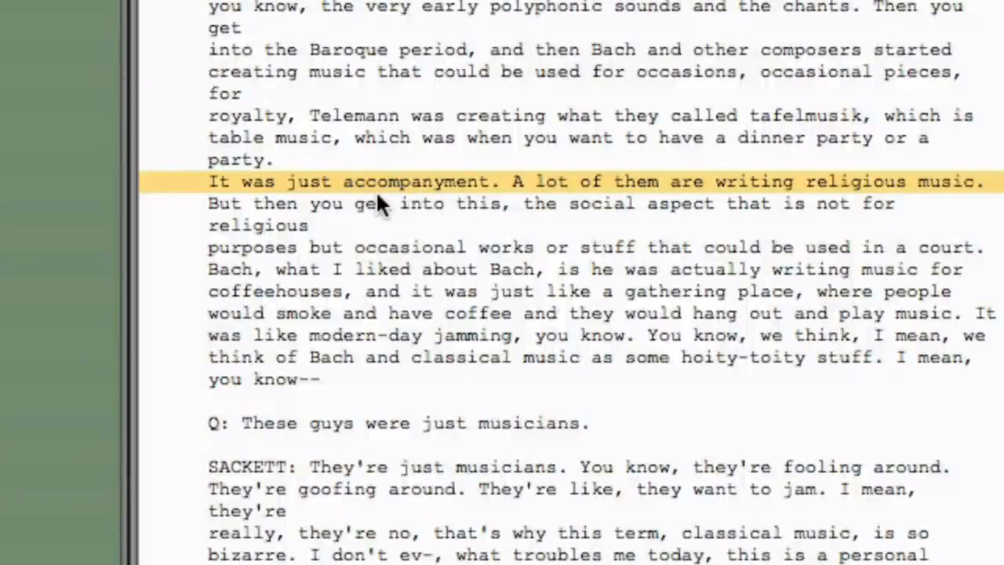
pyautogui.click(434, 182)
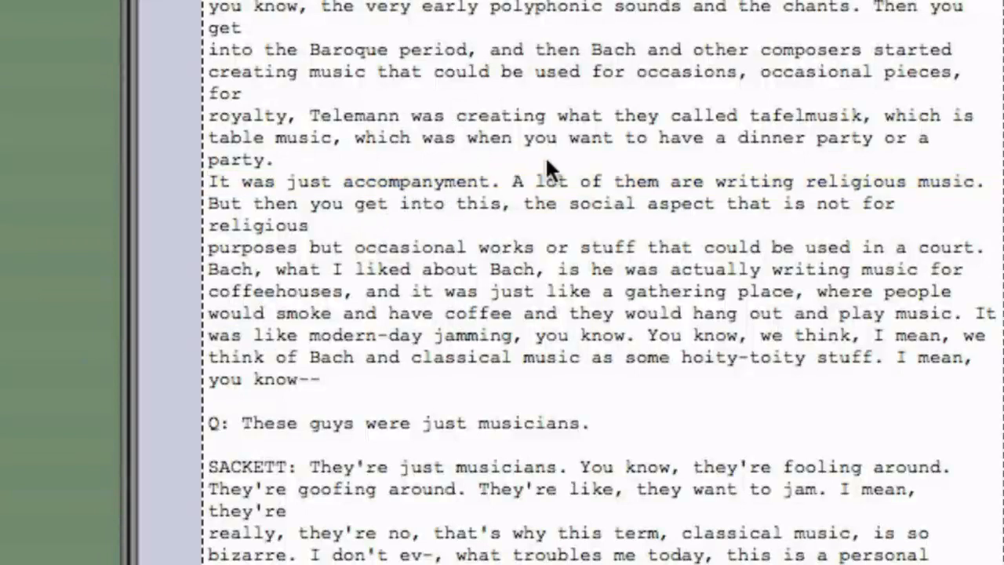
pyautogui.press('Delete')
pyautogui.write('is text')
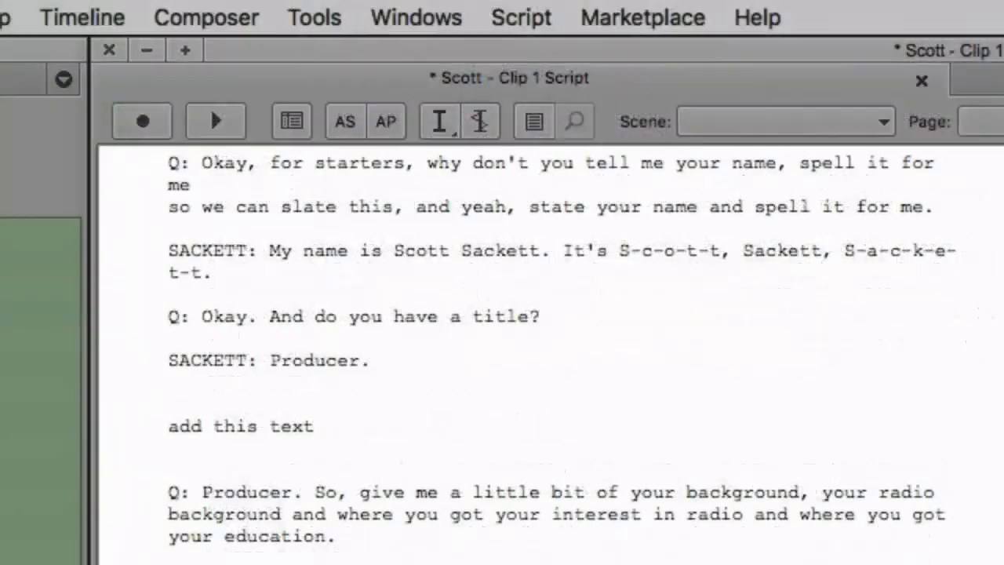
# Step: Color the take line red beside the lines from "I didn't come at it through" to "no one wanted that"
pyautogui.click(142, 123)
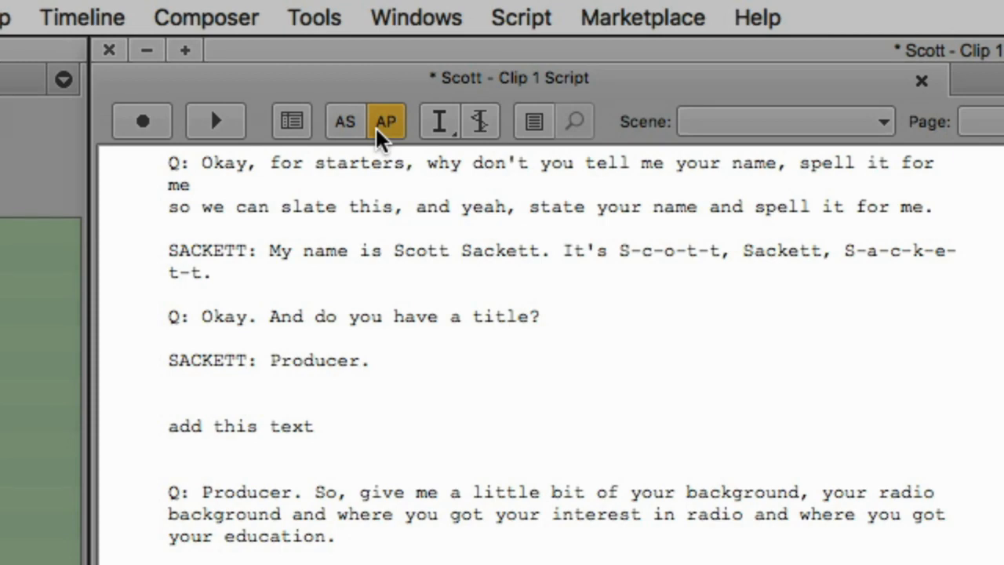
pyautogui.moveTo(990, 497); pyautogui.dragTo(989, 561)
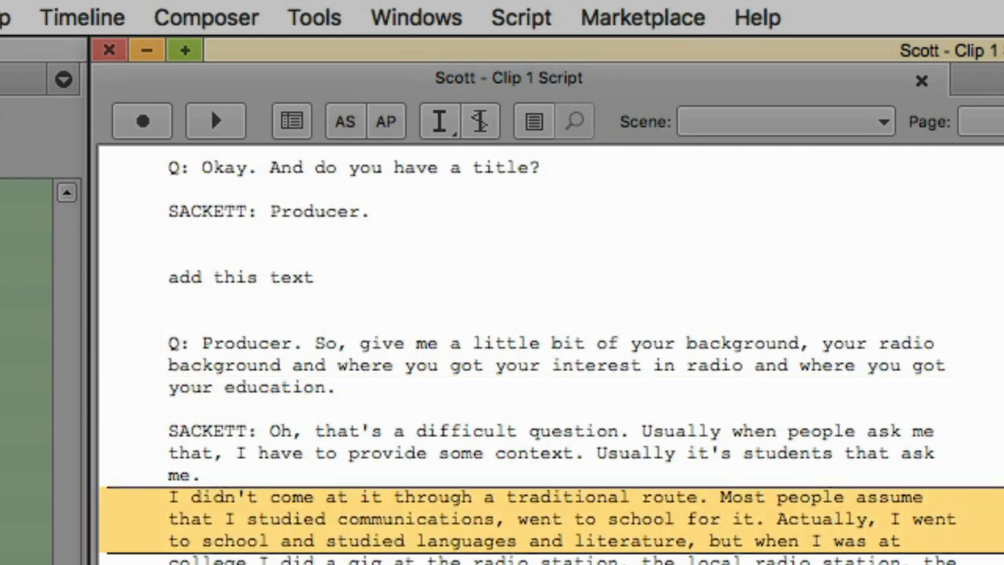
pyautogui.click(441, 123)
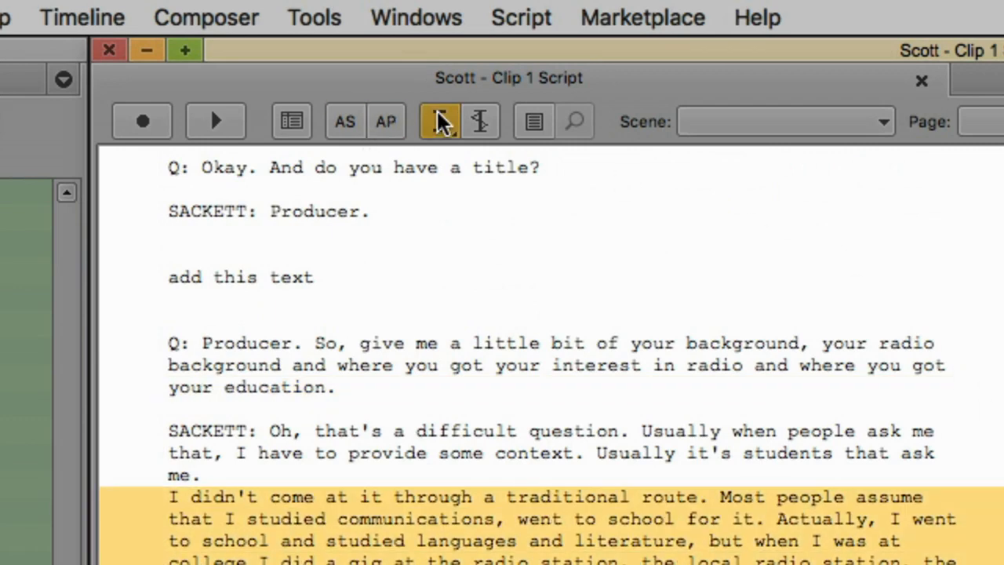
pyautogui.click(438, 118)
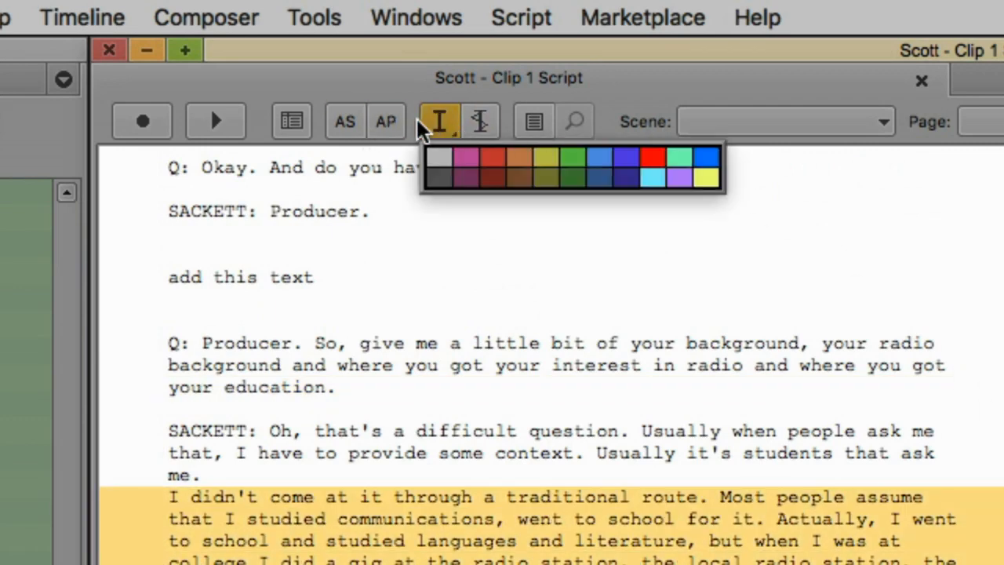
pyautogui.click(652, 158)
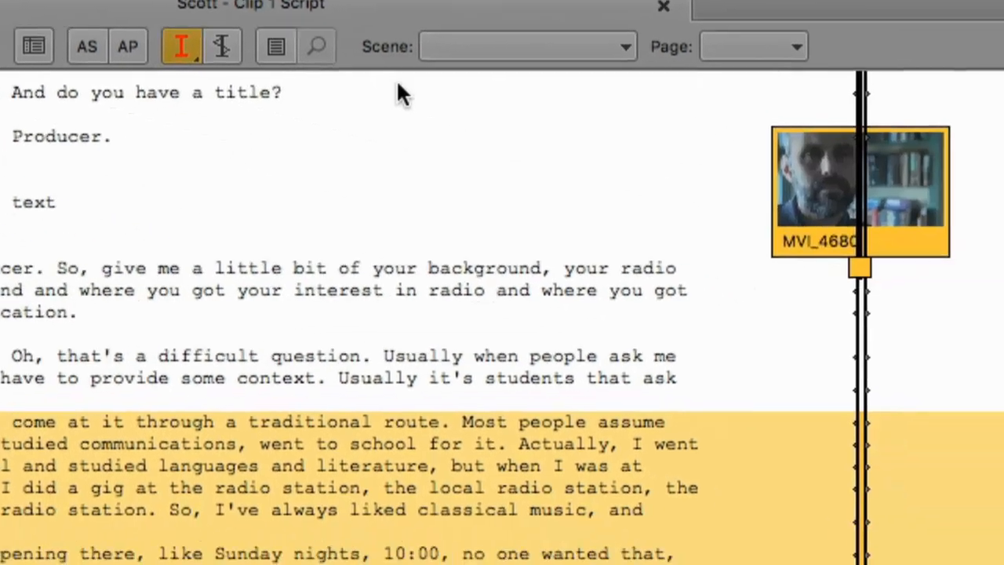
pyautogui.click(235, 55)
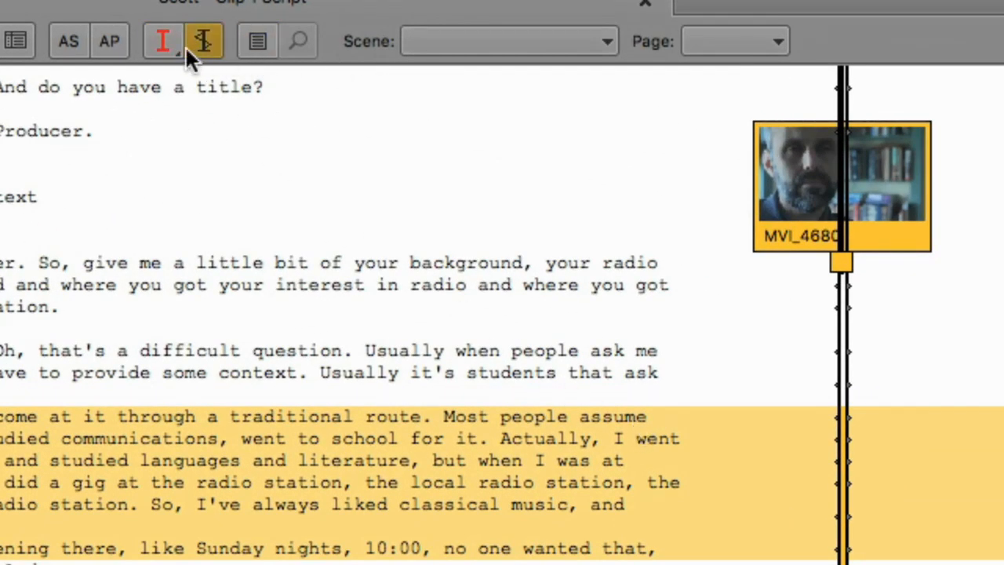
pyautogui.click(165, 43)
# Step: Color the take line green from "At the local radio stations" to "there was no one around" and blue from "I mean, I got" to "graduated from college"
pyautogui.click(587, 413)
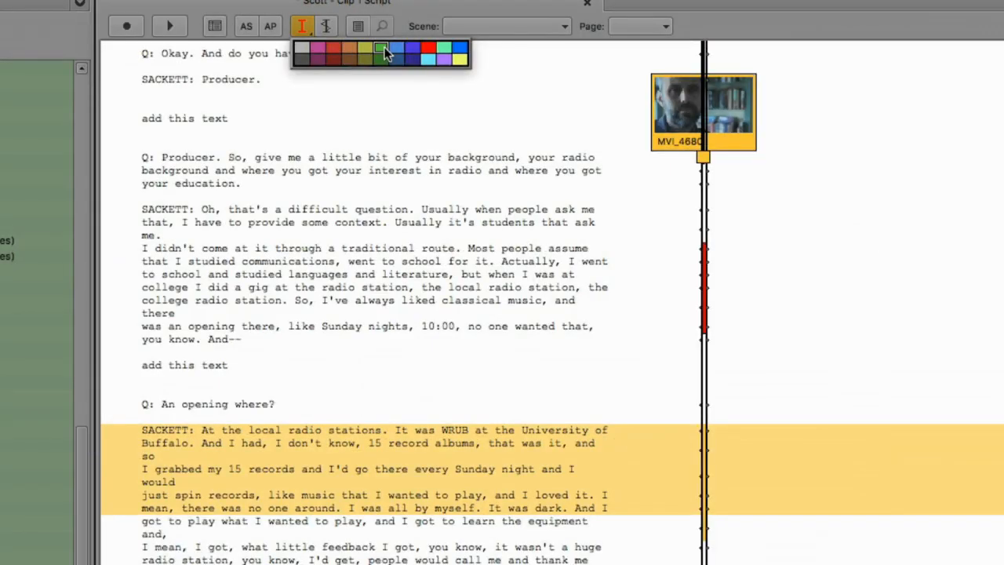
pyautogui.click(396, 75)
pyautogui.click(302, 27)
pyautogui.click(590, 363)
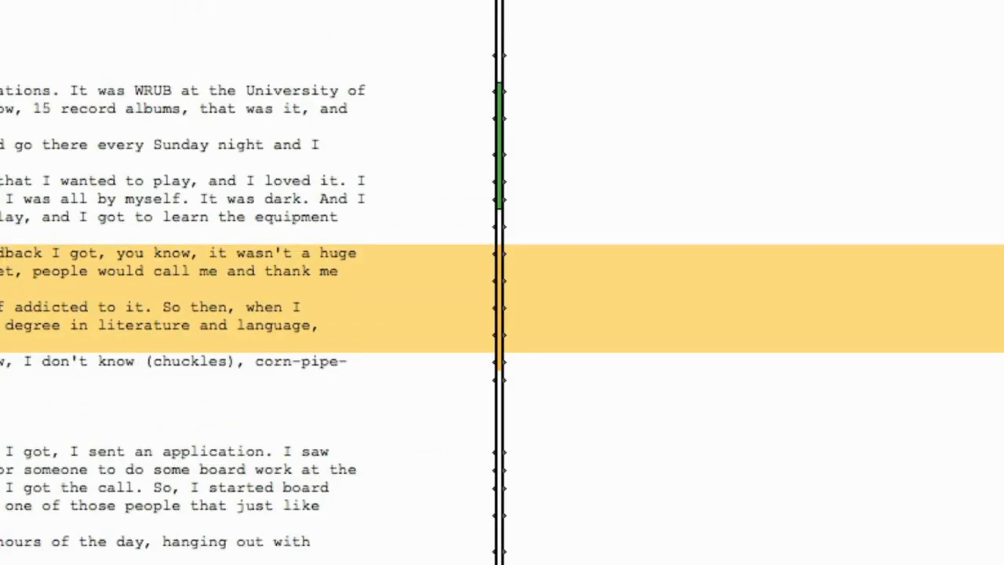
pyautogui.click(374, 235)
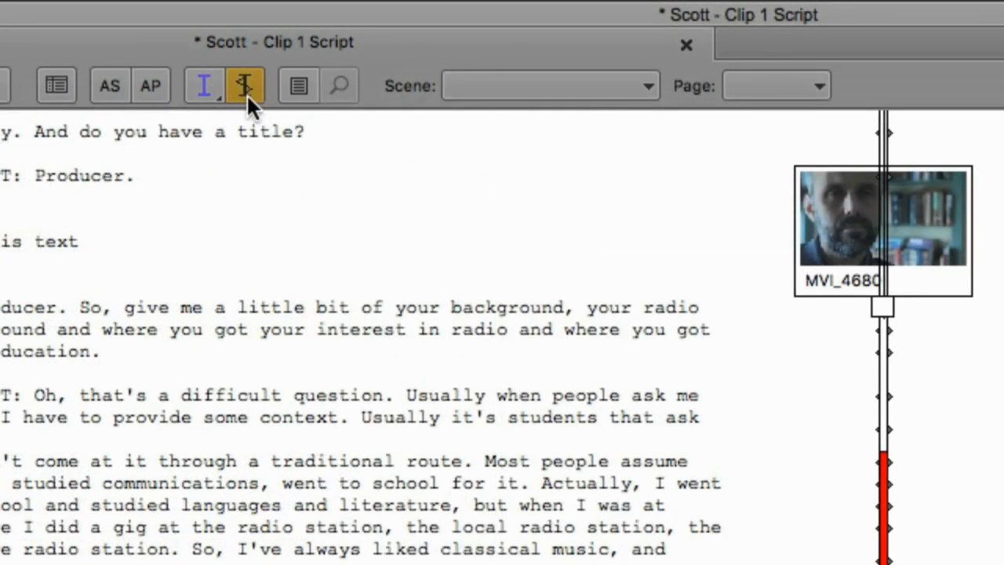
# Step: Color the take line yellow beside the lines from "there was an ad in the paper" to "hanging out with people"
pyautogui.click(247, 94)
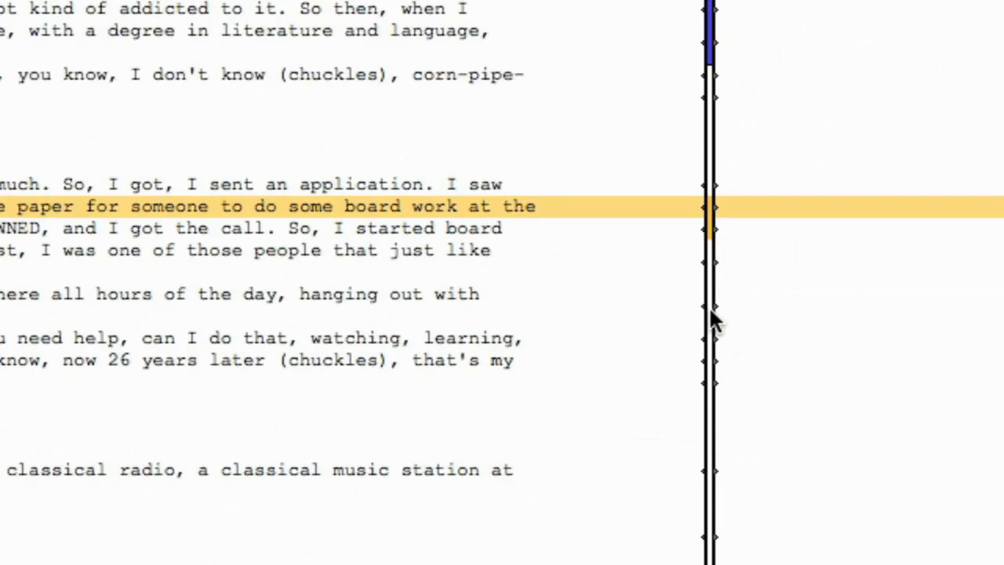
pyautogui.keyDown('shift'); pyautogui.click(709, 307); pyautogui.keyUp('shift')
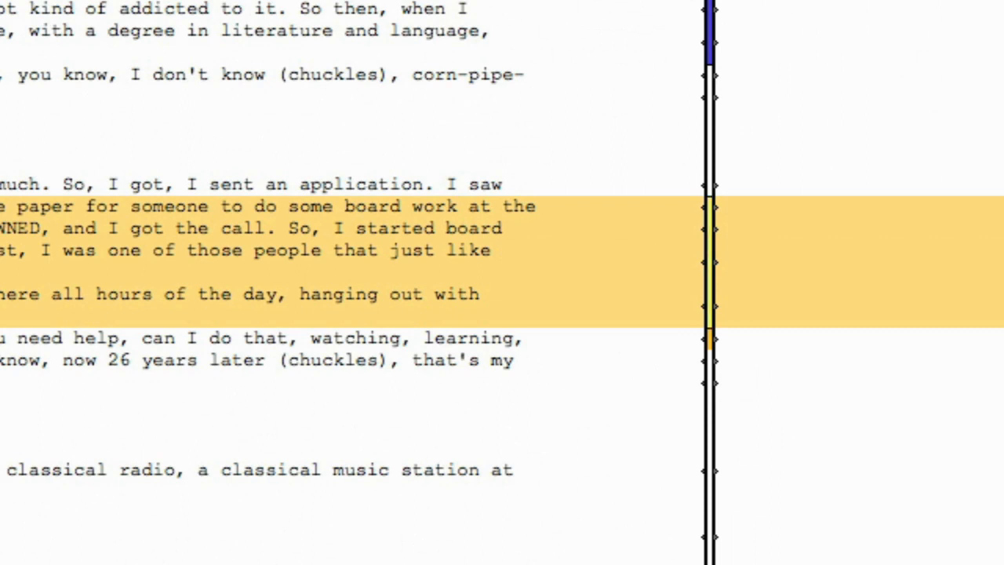
pyautogui.click(598, 192)
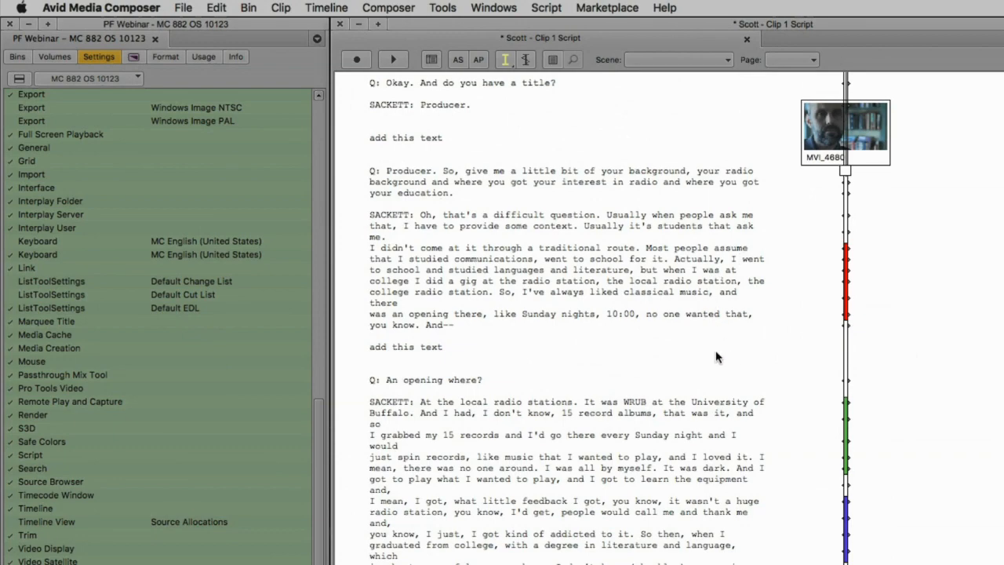
pyautogui.click(581, 339)
pyautogui.moveTo(575, 249); pyautogui.dragTo(597, 469)
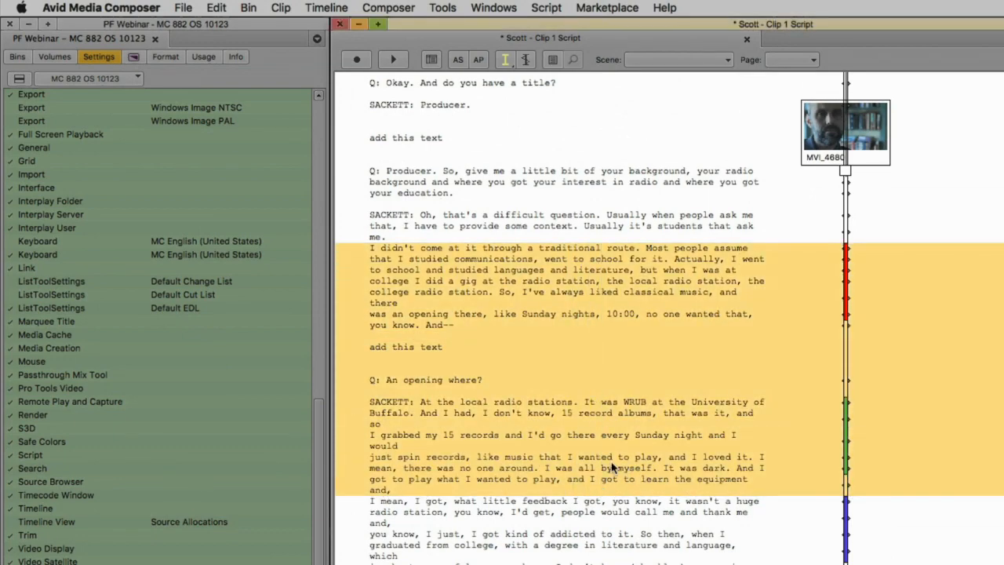
pyautogui.click(610, 458)
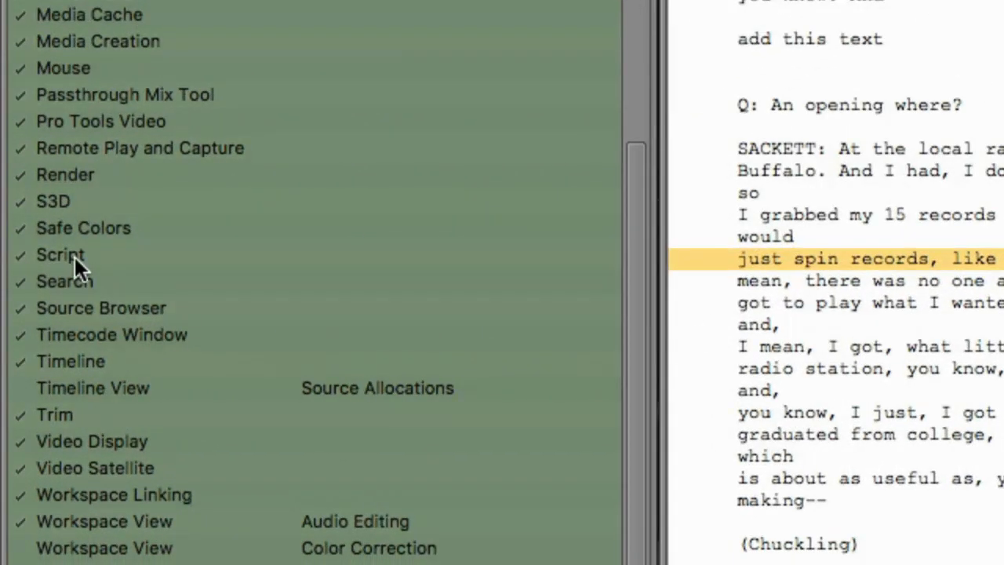
# Step: Turn on line numbers and the interface-colored background with rows in the script settings
pyautogui.doubleClick(74, 246)
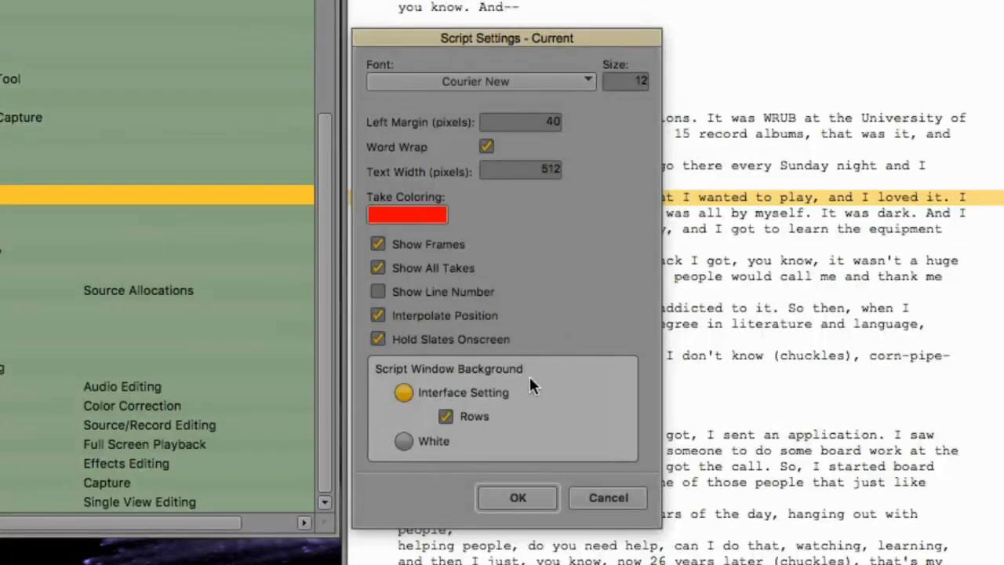
pyautogui.click(508, 494)
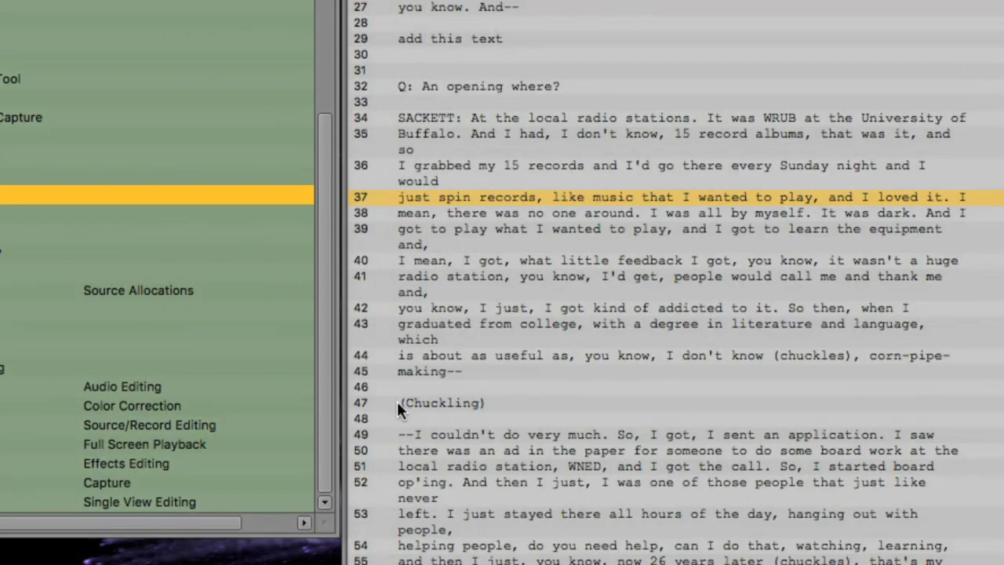
pyautogui.moveTo(373, 358); pyautogui.dragTo(399, 434)
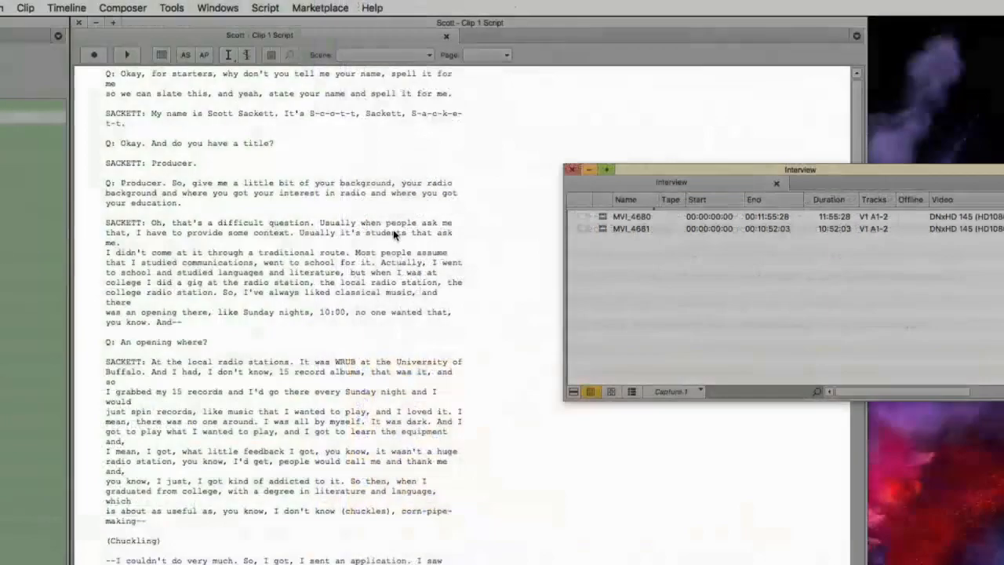
pyautogui.moveTo(292, 120); pyautogui.dragTo(282, 291)
pyautogui.moveTo(281, 369); pyautogui.dragTo(276, 428)
pyautogui.moveTo(278, 362); pyautogui.dragTo(287, 251)
pyautogui.moveTo(318, 181); pyautogui.dragTo(320, 245)
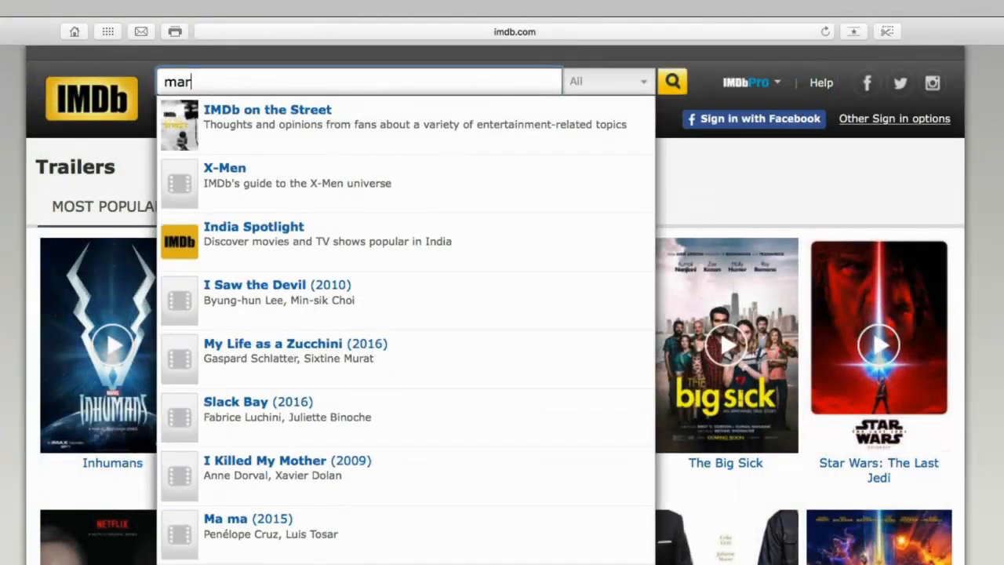
# Step: Switch to the IMDb website, search for Mary DeChambres and open her profile page
pyautogui.write('y dechamb')
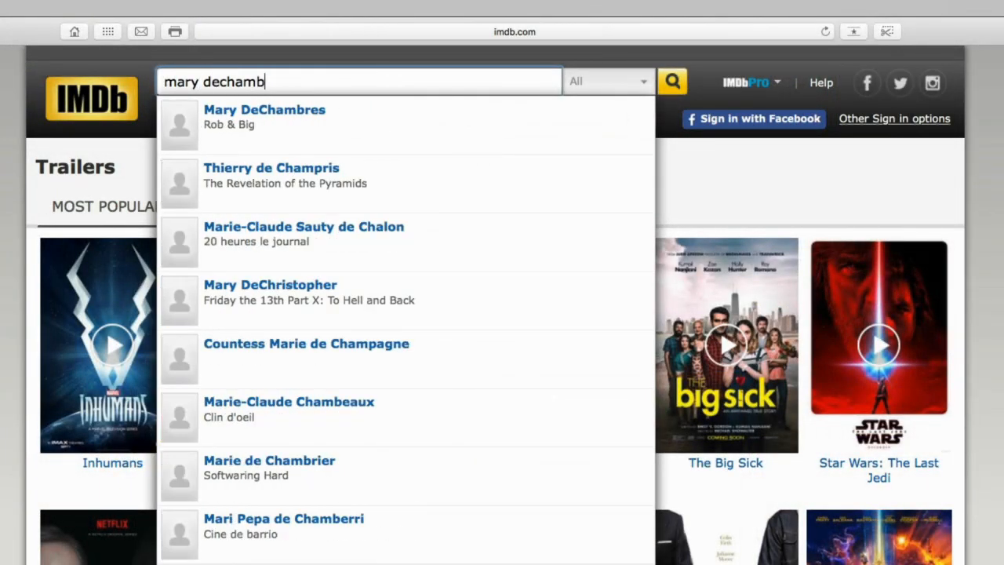
pyautogui.write('res')
pyautogui.click(333, 115)
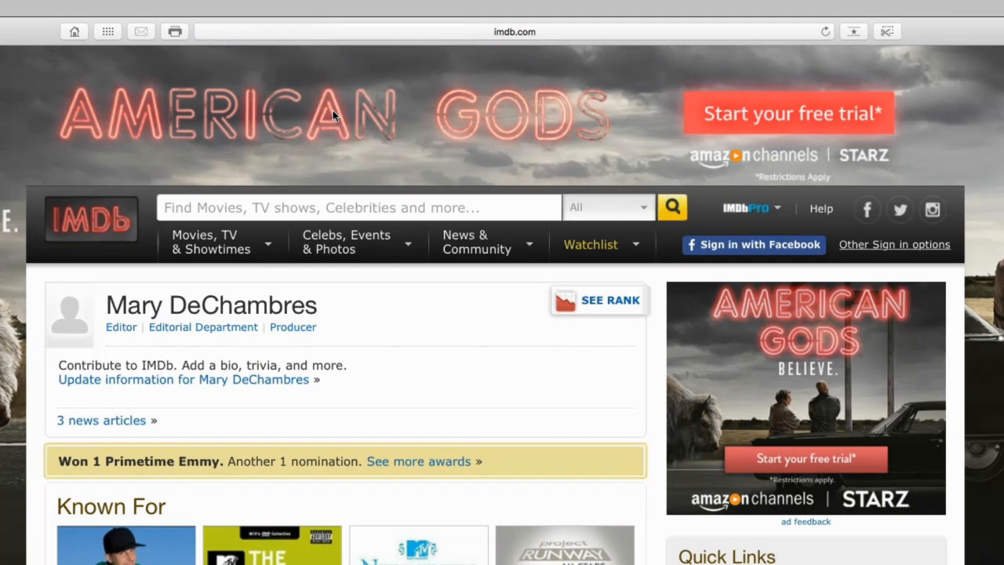
# Step: Examine her editor filmography and the title pages for Project Runway and Project Runway All Stars
pyautogui.scroll(-10, 332, 115)
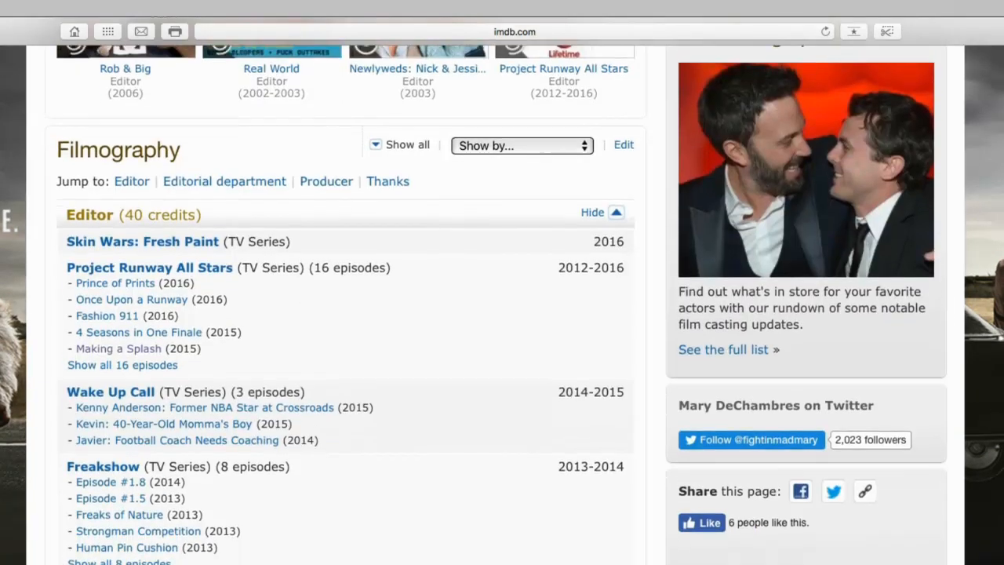
pyautogui.scroll(-5, 502, 306)
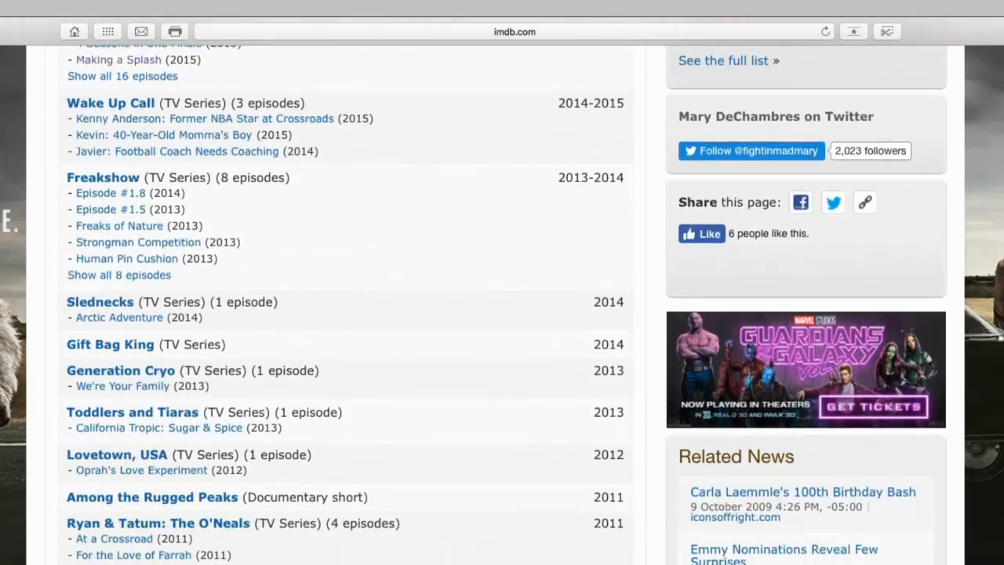
pyautogui.scroll(-4, 333, 306)
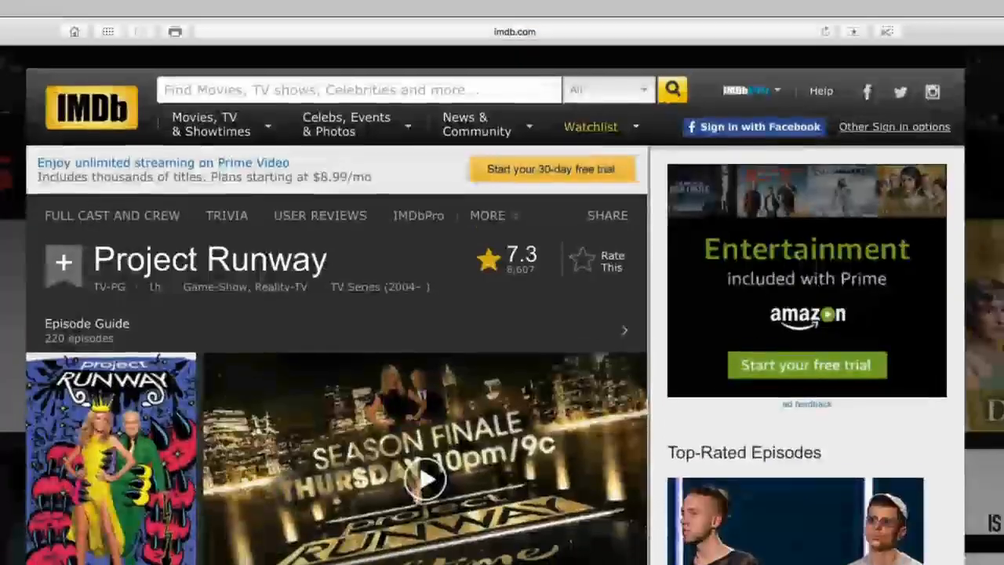
pyautogui.scroll(-3, 333, 306)
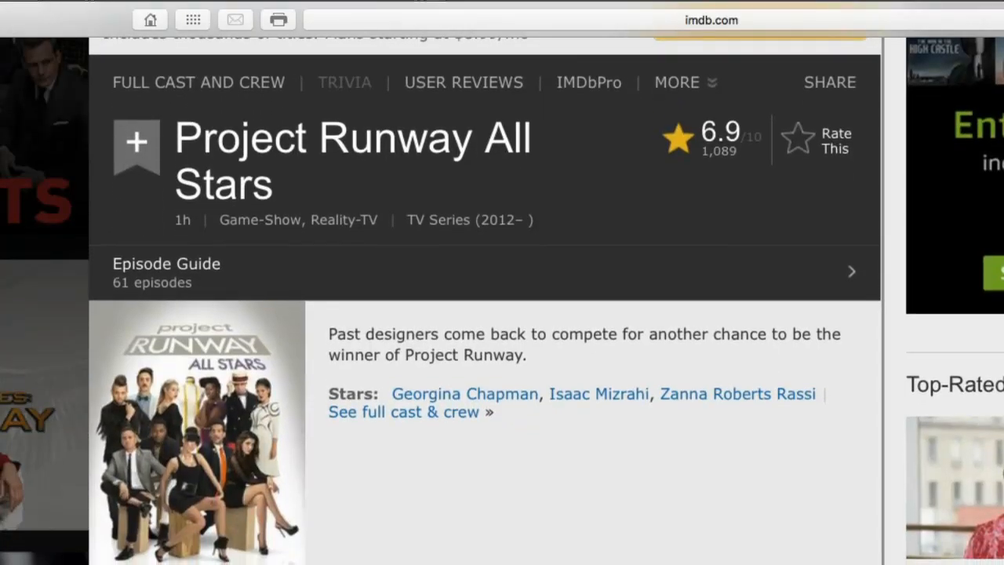